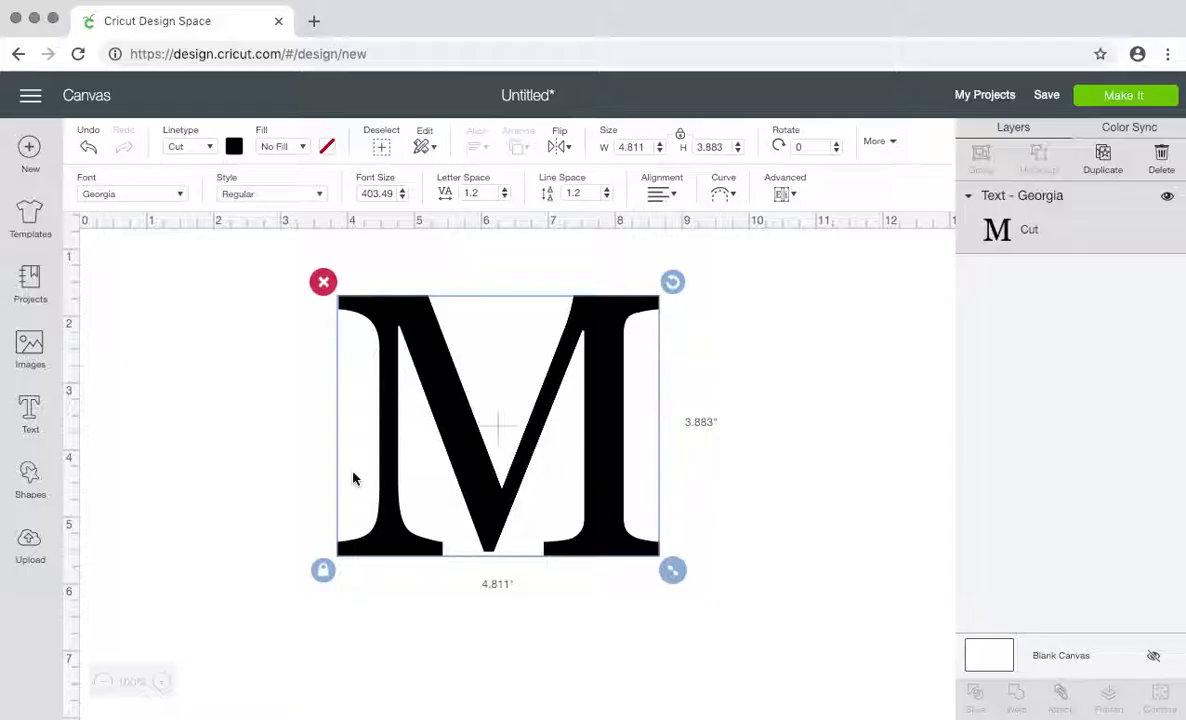
# Enlarge the letter M to 5.283 by 4.264 inches and nudge it into place
pyautogui.click(172, 482)
pyautogui.click(481, 453)
pyautogui.click(192, 358)
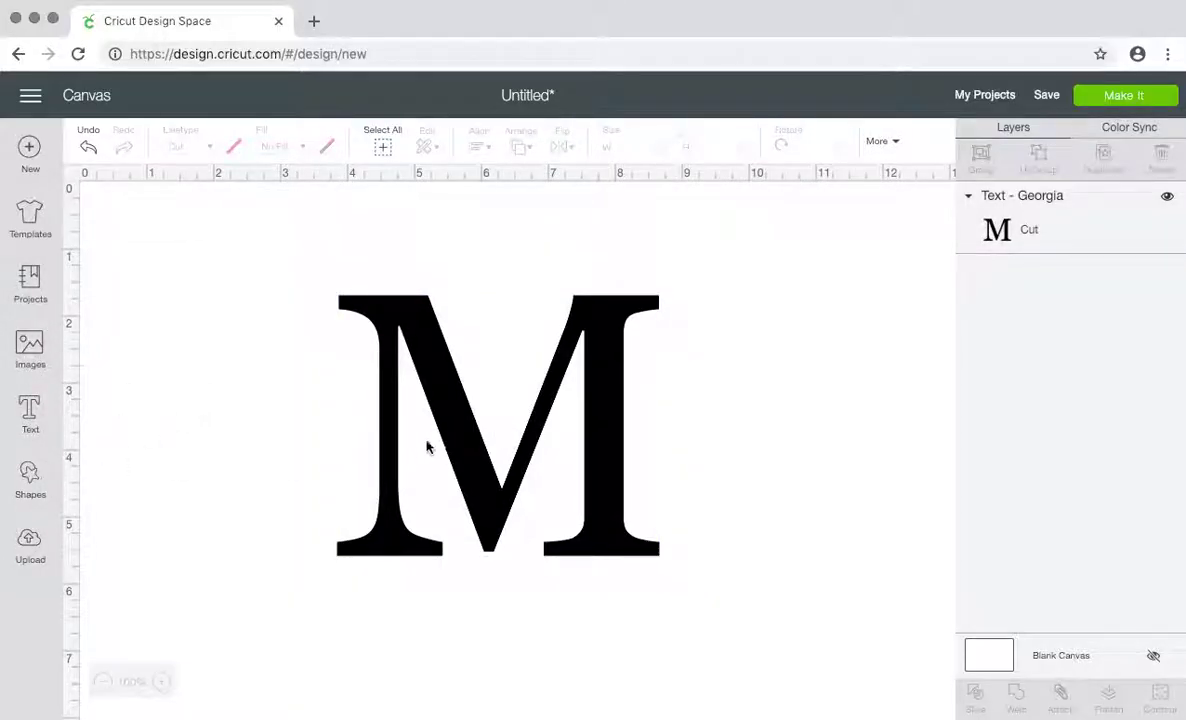
pyautogui.click(31, 410)
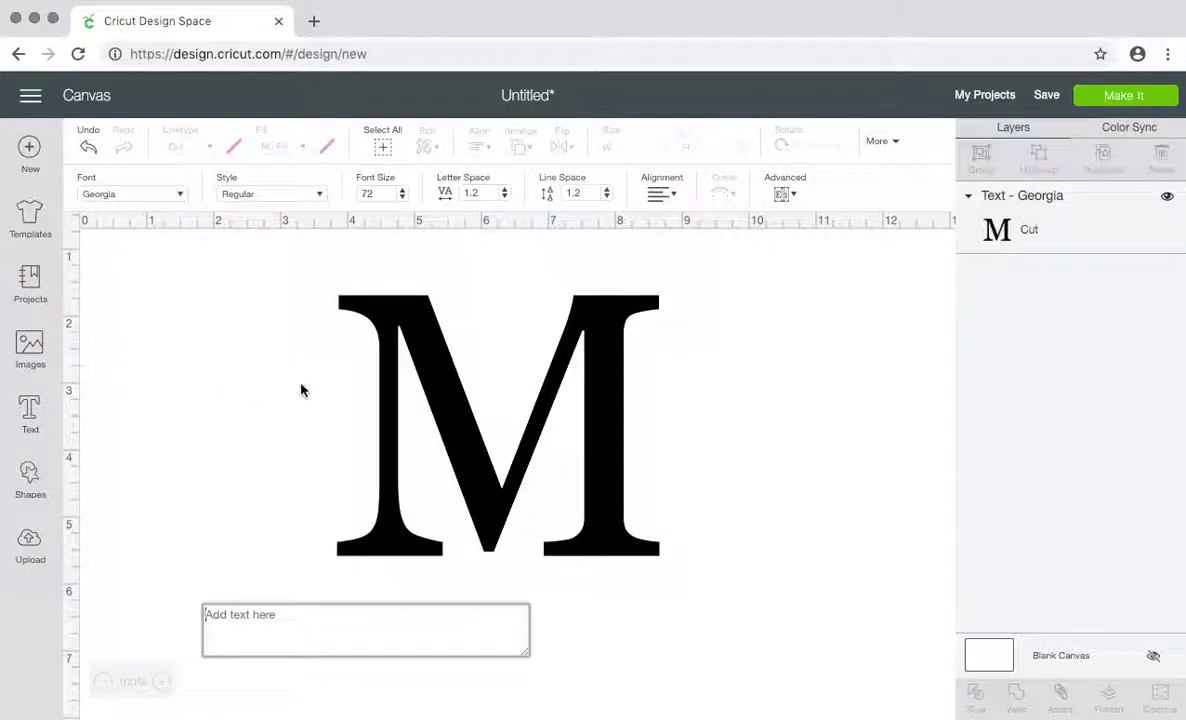
pyautogui.click(453, 416)
pyautogui.moveTo(455, 416); pyautogui.dragTo(456, 411)
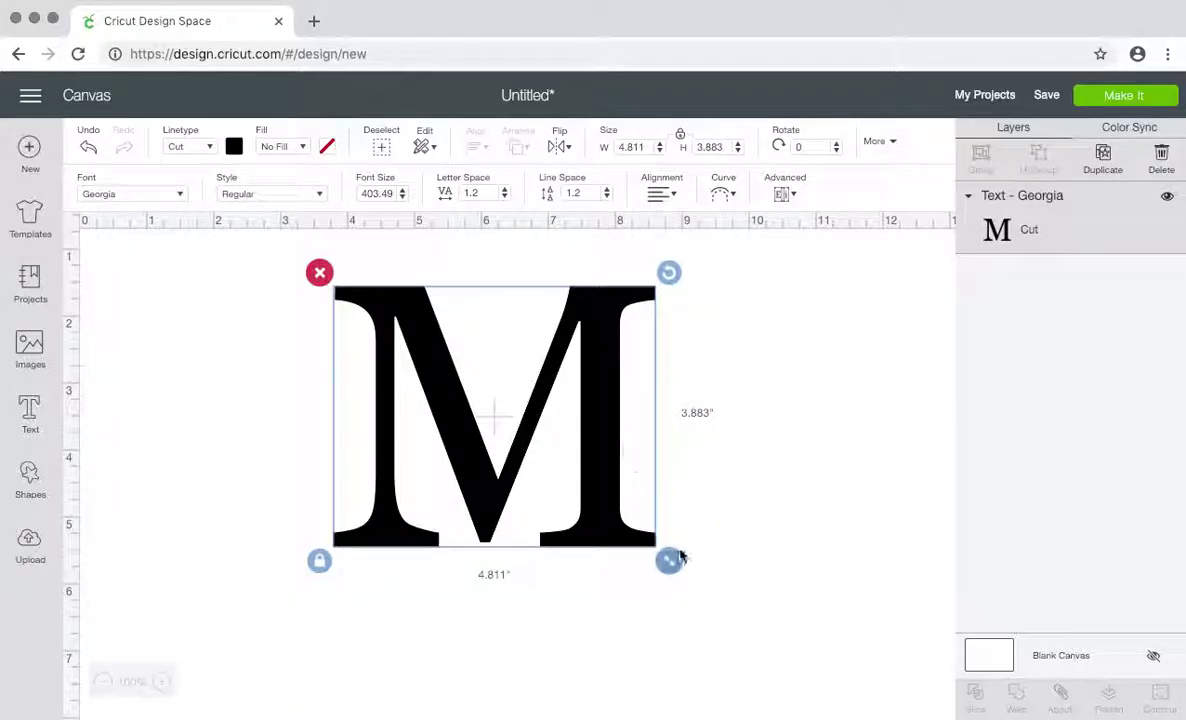
pyautogui.moveTo(669, 560); pyautogui.dragTo(702, 587)
pyautogui.moveTo(622, 513); pyautogui.dragTo(616, 519)
# Confirm the M uses the Georgia font, then nudge it slightly right and up
pyautogui.click(181, 197)
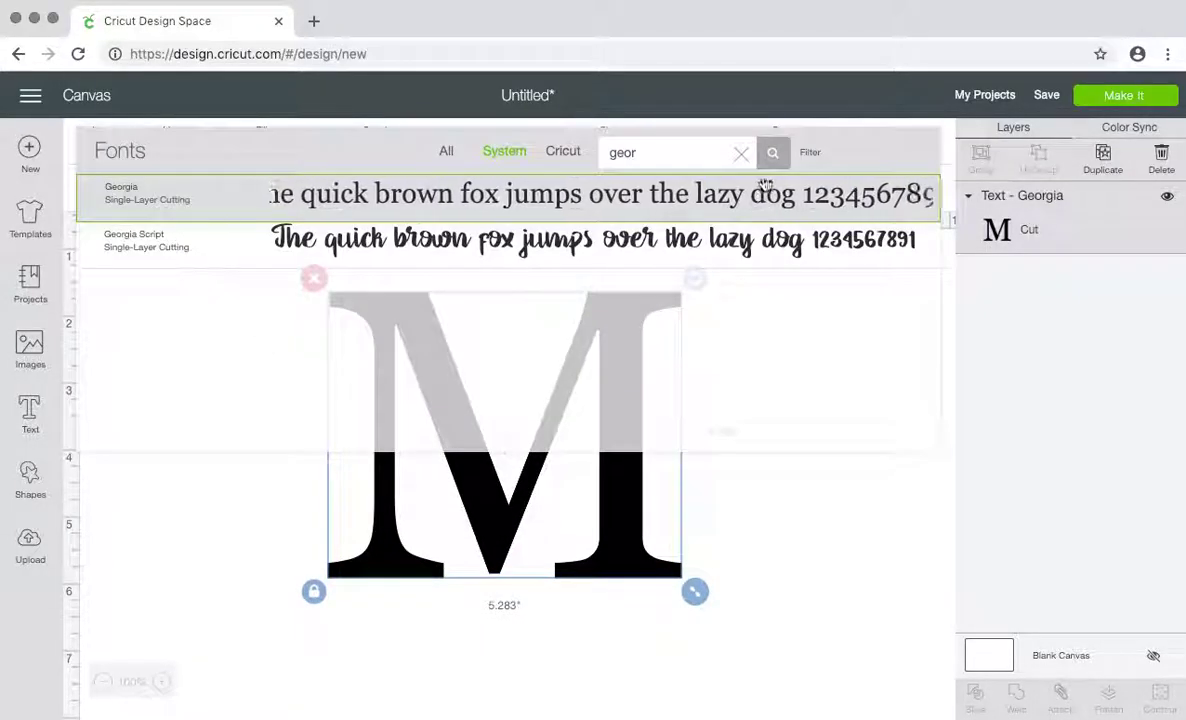
pyautogui.click(741, 155)
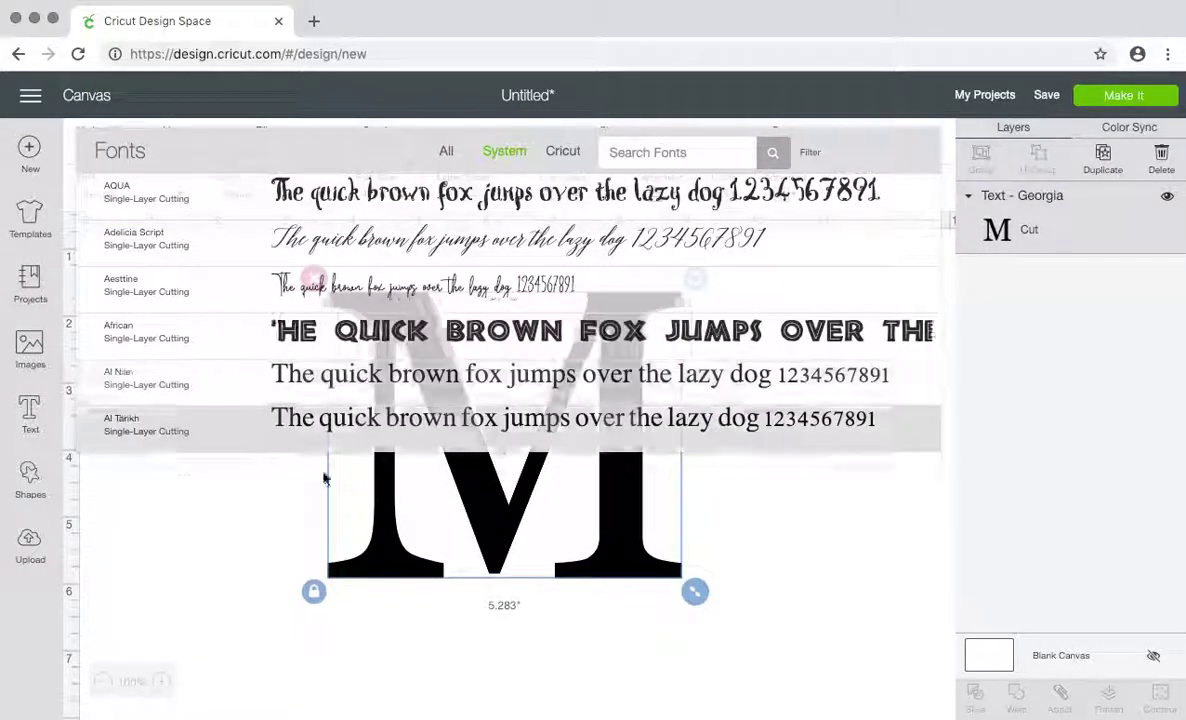
pyautogui.click(213, 539)
pyautogui.click(458, 481)
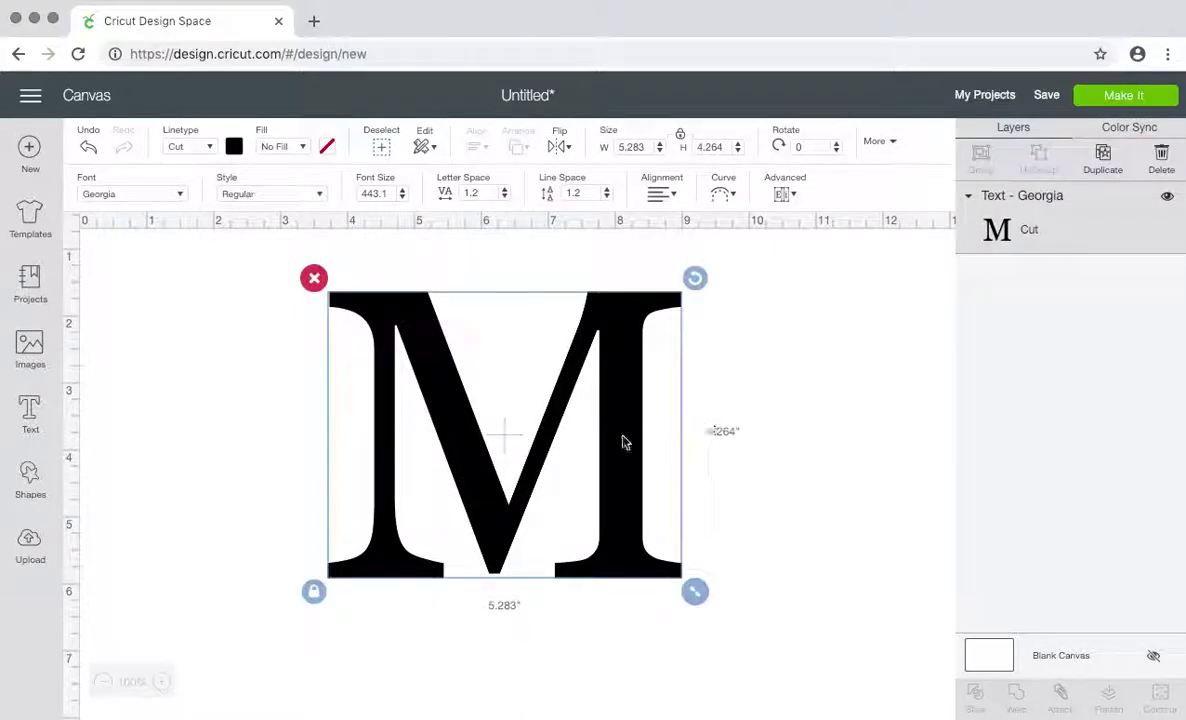
pyautogui.moveTo(622, 441); pyautogui.dragTo(628, 436)
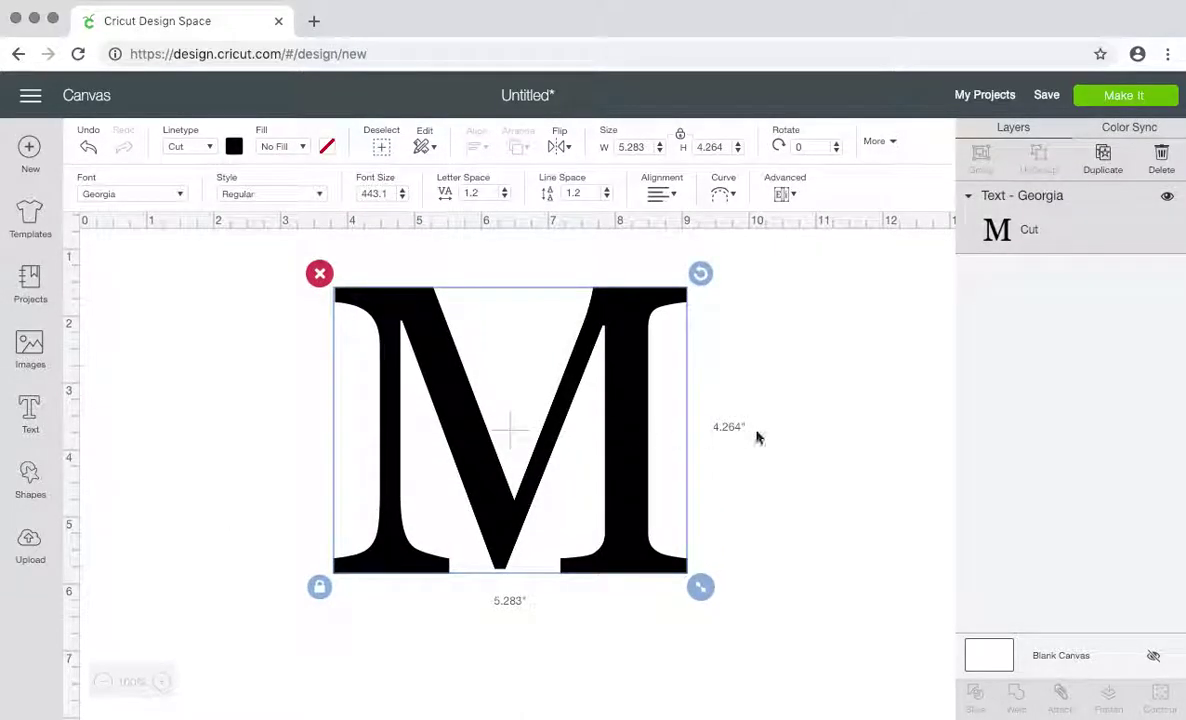
pyautogui.click(132, 482)
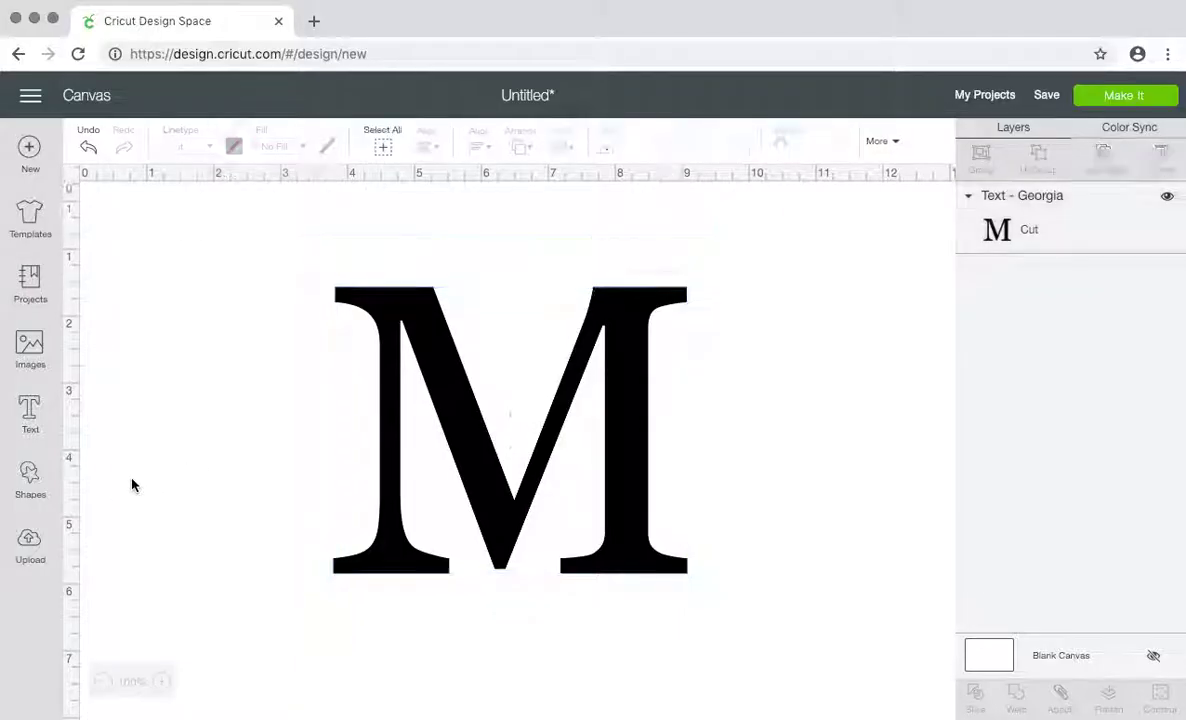
# Add a square over the M and stretch it into a wide, short bar
pyautogui.click(30, 478)
pyautogui.click(105, 348)
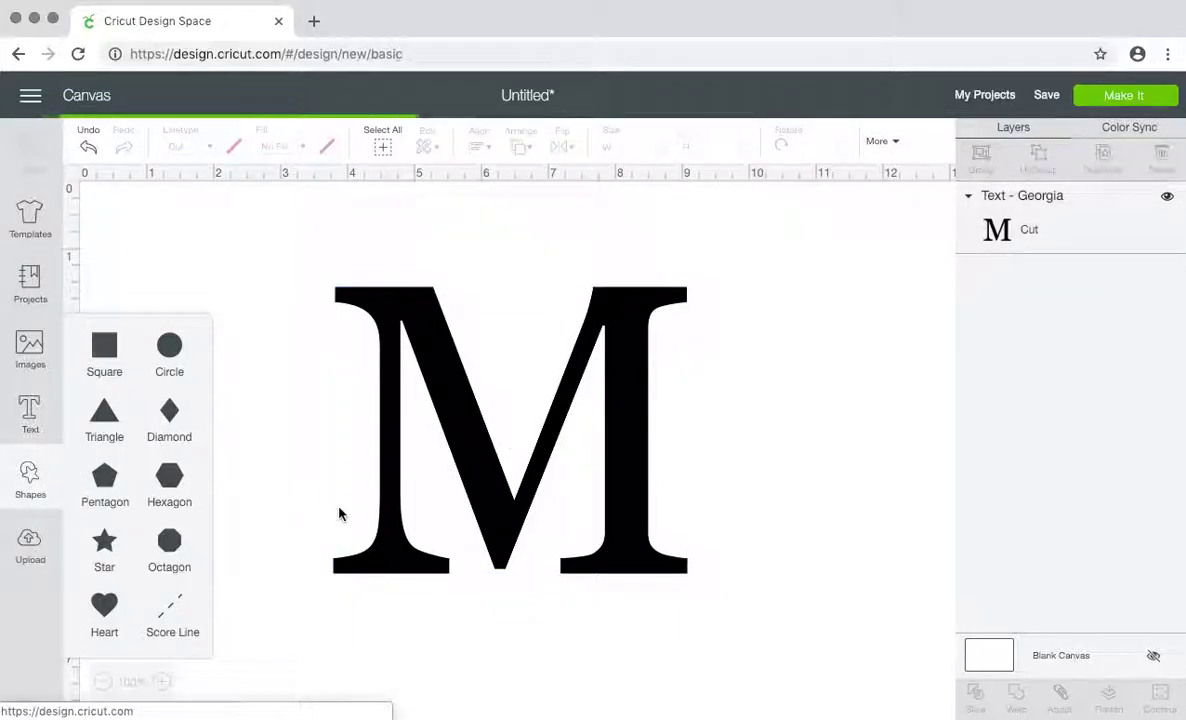
pyautogui.moveTo(363, 455); pyautogui.dragTo(420, 501)
pyautogui.click(254, 578)
pyautogui.moveTo(492, 578); pyautogui.dragTo(788, 485)
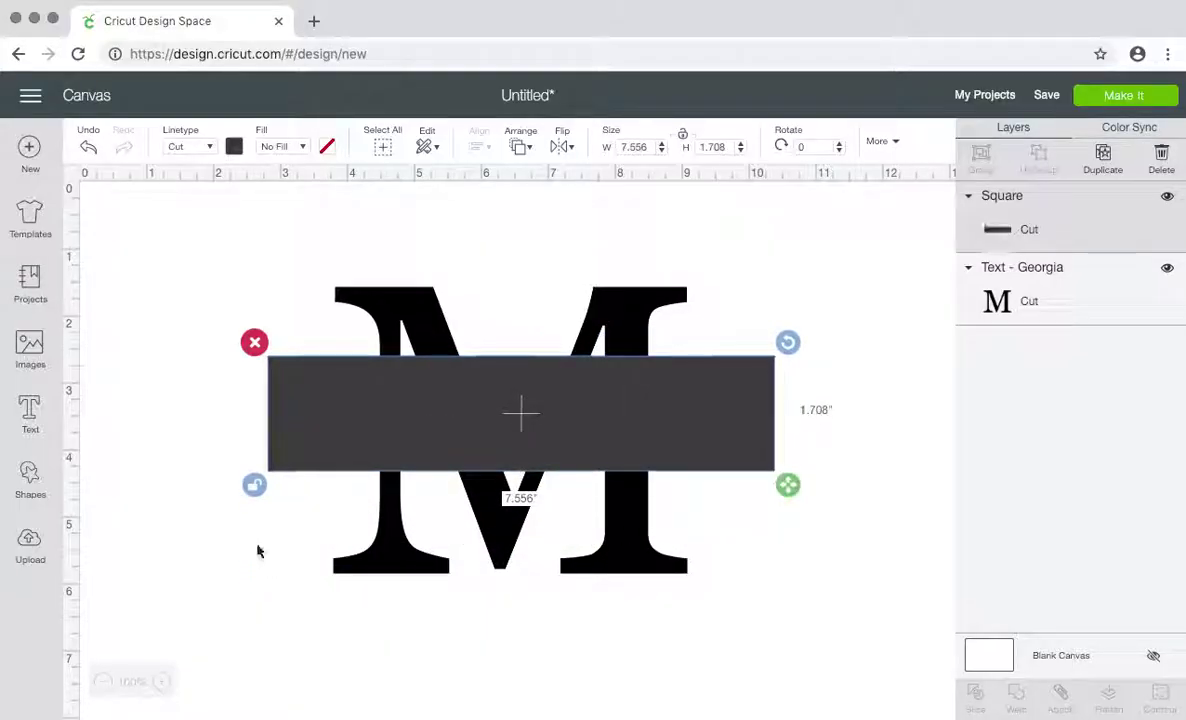
pyautogui.click(254, 486)
# Resize the bar to 6.847 by 1.444 inches, centred across the M's middle
pyautogui.moveTo(790, 484)
pyautogui.mouseDown()
pyautogui.moveTo(797, 470)
pyautogui.moveTo(783, 483)
pyautogui.mouseUp()
pyautogui.moveTo(734, 436); pyautogui.dragTo(713, 488)
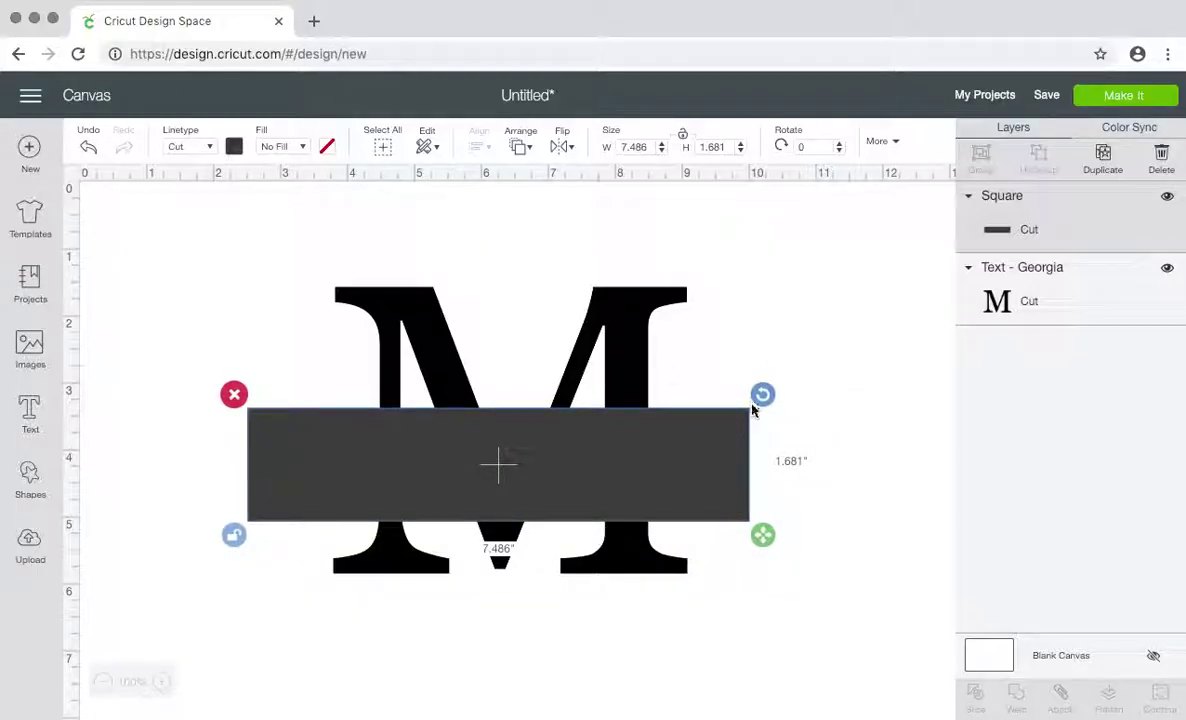
pyautogui.moveTo(717, 447); pyautogui.dragTo(729, 447)
pyautogui.moveTo(771, 540); pyautogui.dragTo(918, 530)
pyautogui.moveTo(799, 490)
pyautogui.mouseDown()
pyautogui.moveTo(694, 482)
pyautogui.moveTo(714, 492)
pyautogui.moveTo(744, 471)
pyautogui.moveTo(796, 477)
pyautogui.mouseUp()
pyautogui.moveTo(884, 530); pyautogui.dragTo(694, 521)
pyautogui.moveTo(662, 476); pyautogui.dragTo(699, 482)
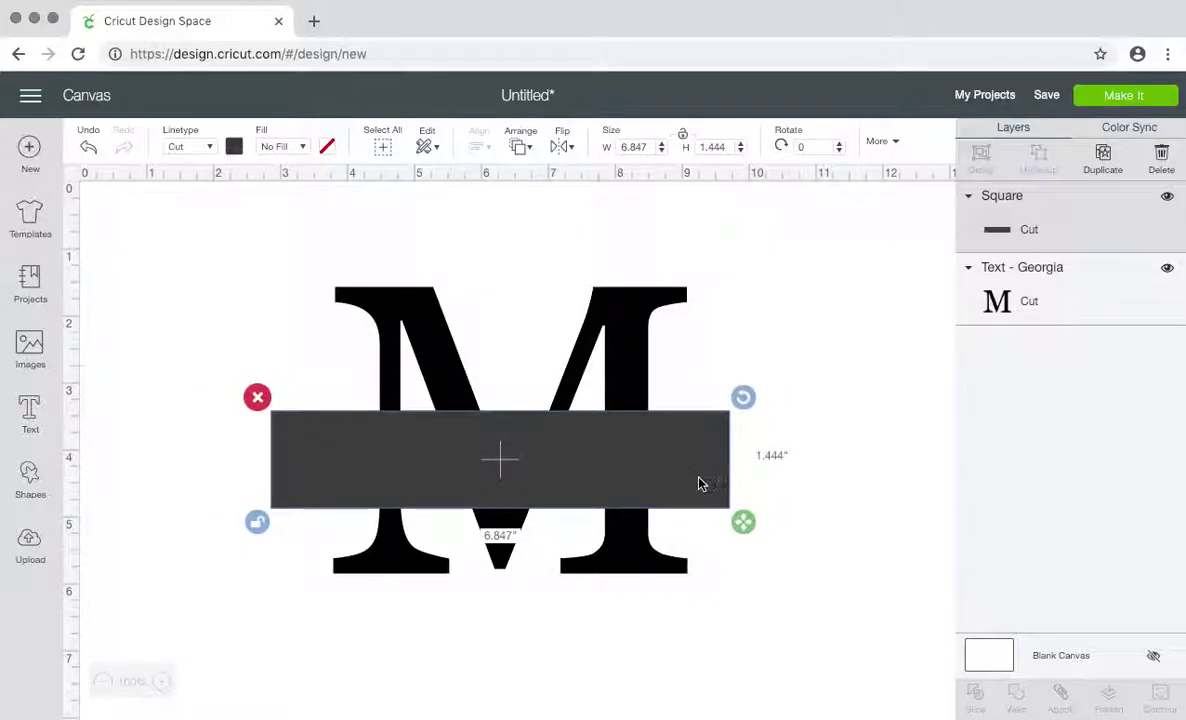
pyautogui.click(514, 610)
# Centre the M horizontally over the bar with Align
pyautogui.moveTo(257, 625); pyautogui.dragTo(794, 305)
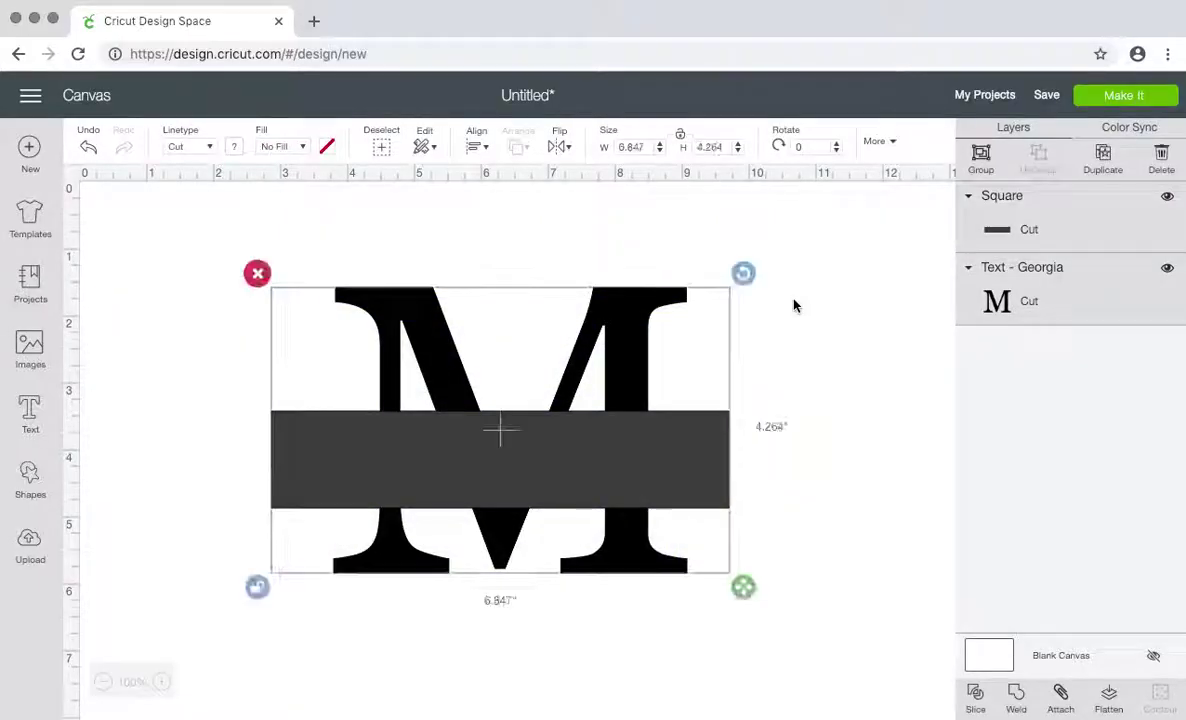
pyautogui.click(477, 146)
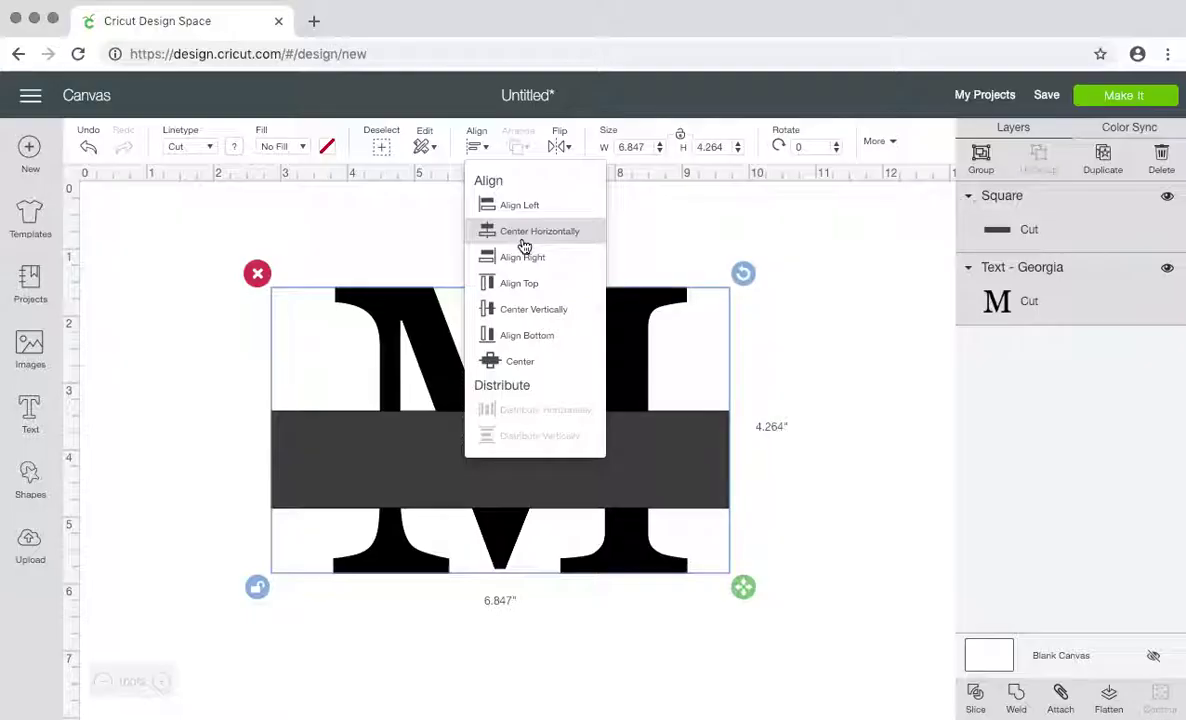
pyautogui.click(522, 240)
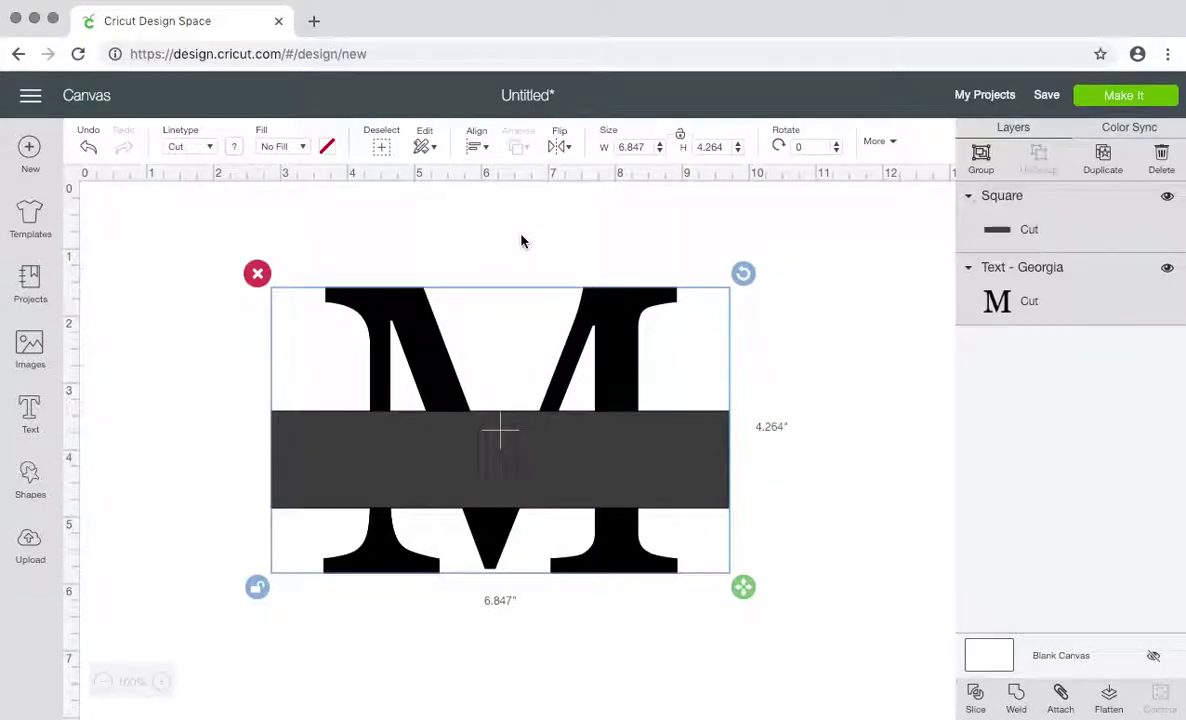
pyautogui.click(778, 498)
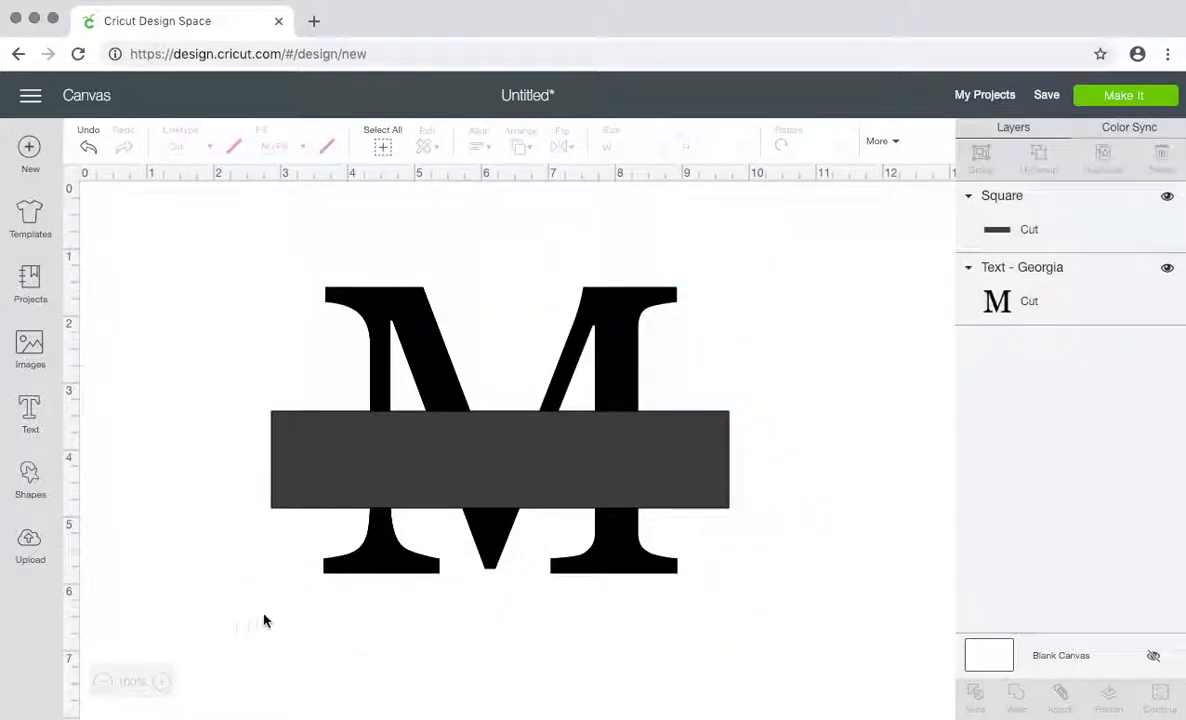
# Weld the M and bar into one shape and nudge it slightly up
pyautogui.moveTo(207, 630); pyautogui.dragTo(797, 286)
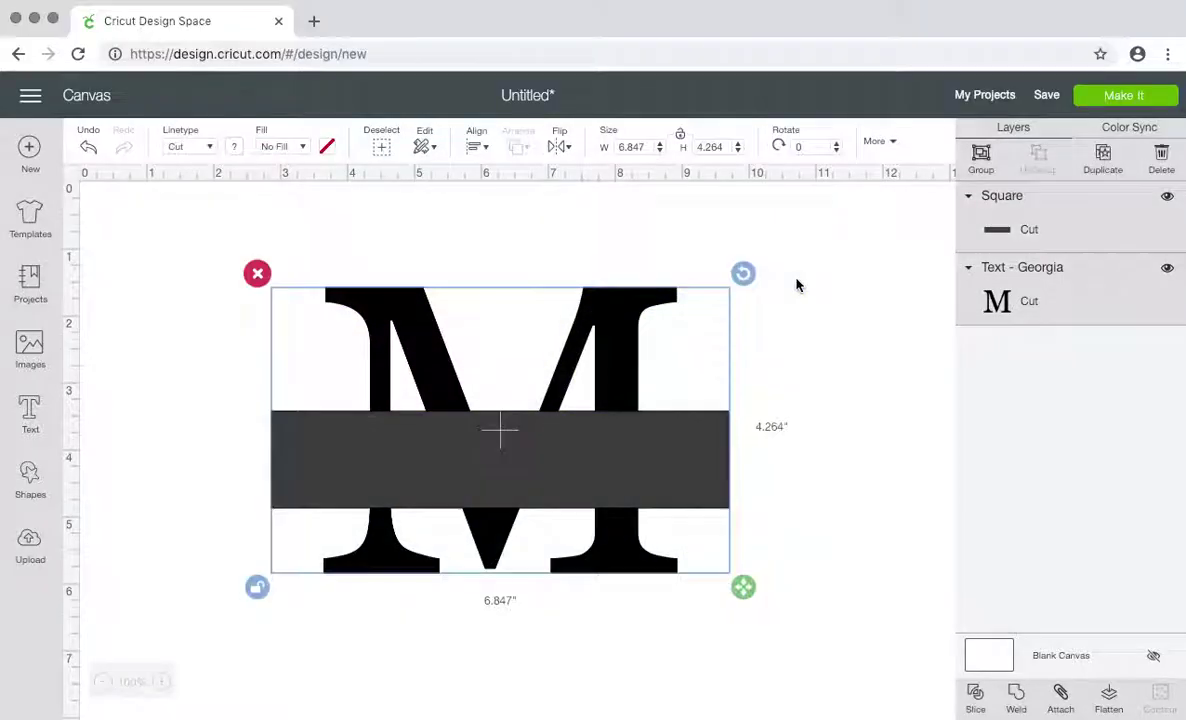
pyautogui.click(1017, 692)
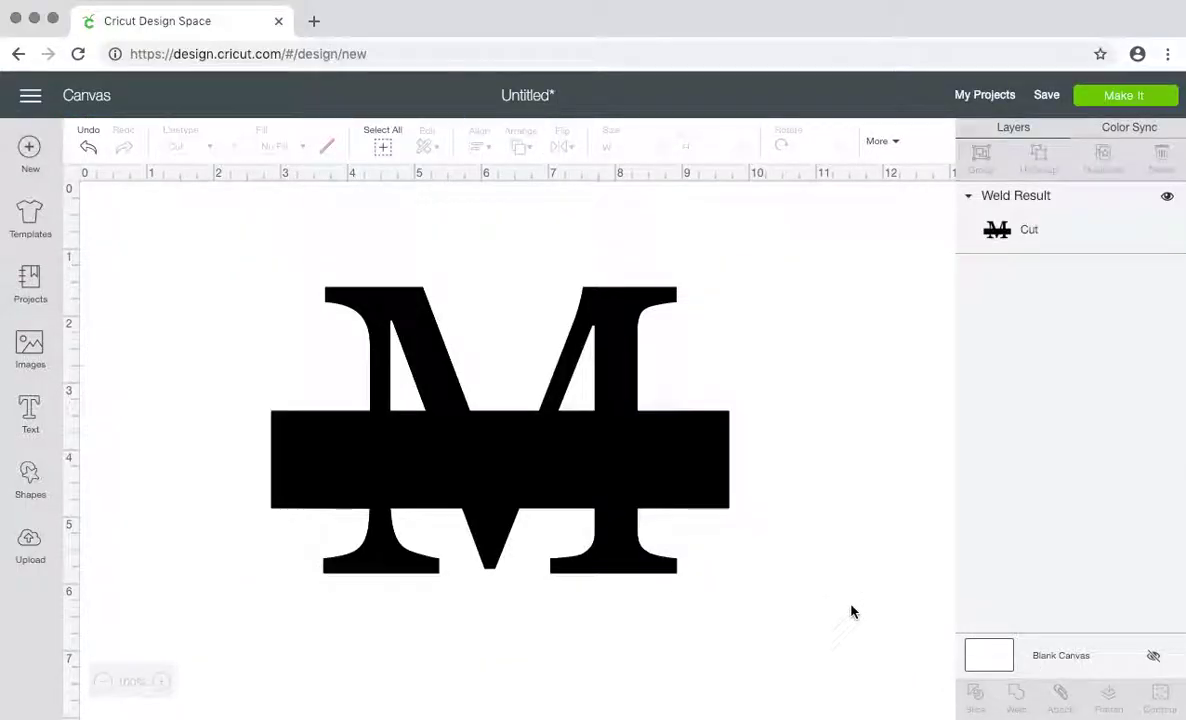
pyautogui.moveTo(564, 461); pyautogui.dragTo(558, 428)
pyautogui.click(138, 503)
# Add a new square stretched into a wide rectangle over the M's black crossbar
pyautogui.click(28, 472)
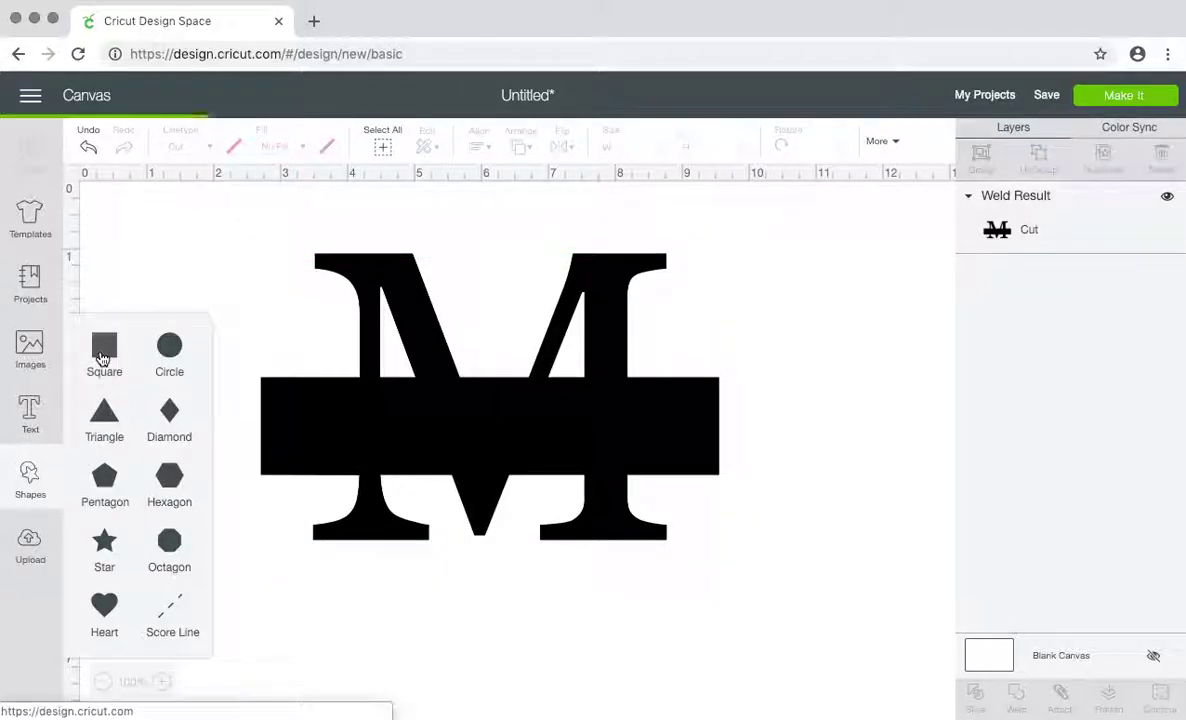
pyautogui.click(101, 352)
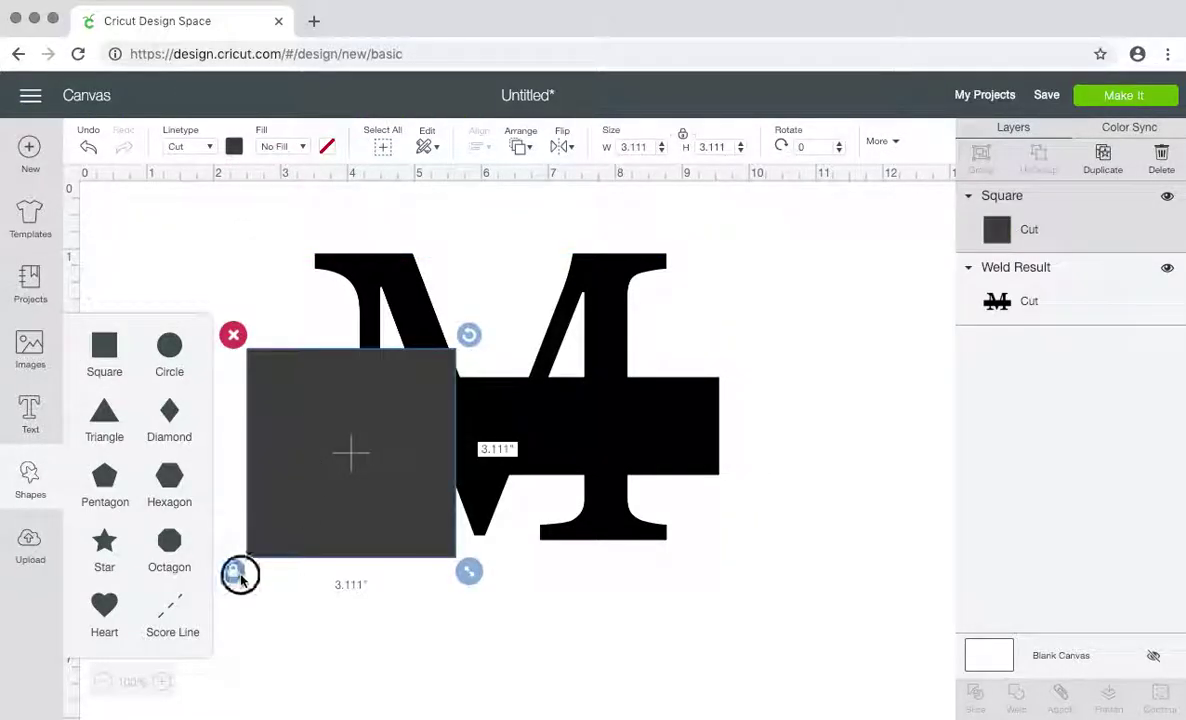
pyautogui.click(238, 576)
pyautogui.moveTo(469, 571); pyautogui.dragTo(725, 428)
pyautogui.moveTo(656, 397); pyautogui.dragTo(667, 432)
pyautogui.moveTo(731, 466); pyautogui.dragTo(767, 467)
pyautogui.moveTo(704, 434)
pyautogui.mouseDown()
pyautogui.moveTo(691, 430)
pyautogui.moveTo(694, 440)
pyautogui.mouseUp()
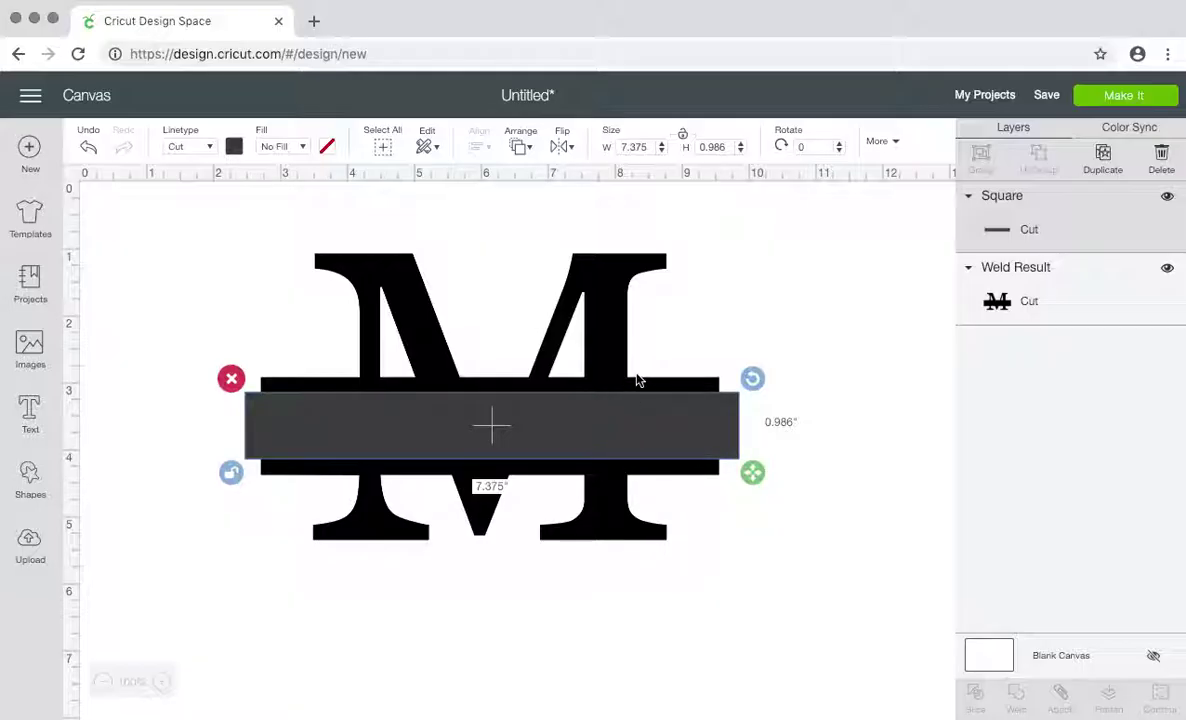
pyautogui.moveTo(575, 438); pyautogui.dragTo(573, 437)
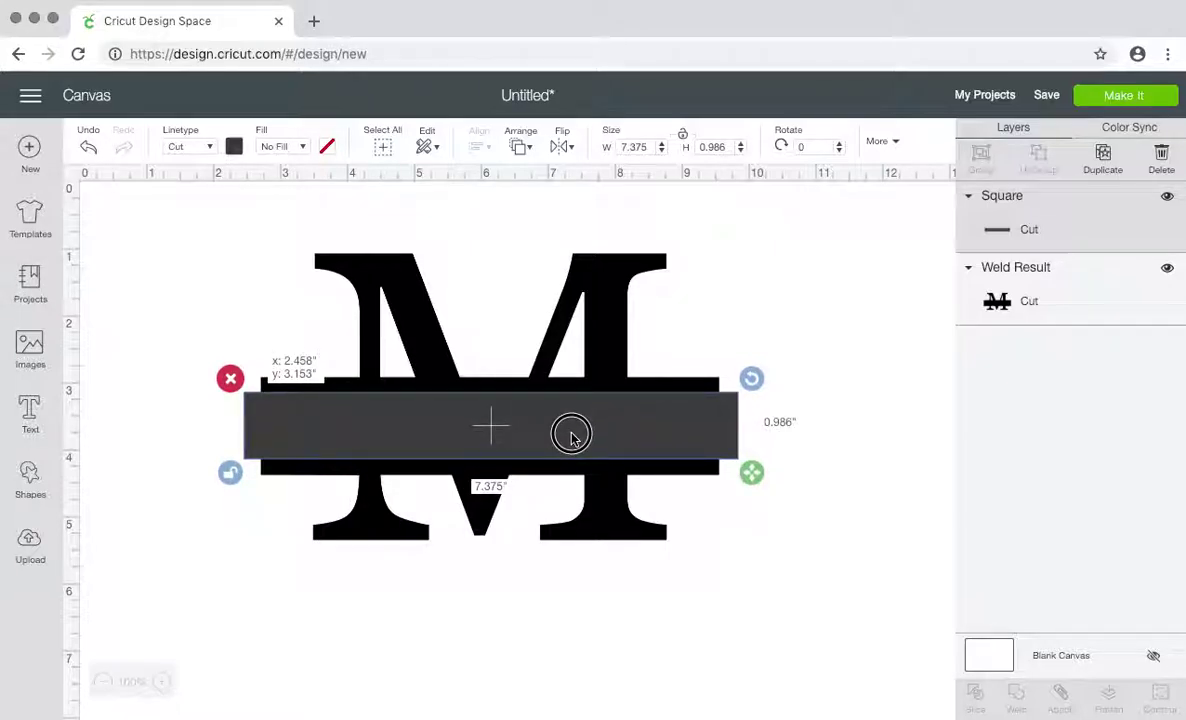
pyautogui.moveTo(572, 436); pyautogui.dragTo(573, 437)
# Set the rectangle to about 1.056 inches tall, then select it with the M
pyautogui.moveTo(757, 482); pyautogui.dragTo(754, 487)
pyautogui.moveTo(668, 455); pyautogui.dragTo(668, 444)
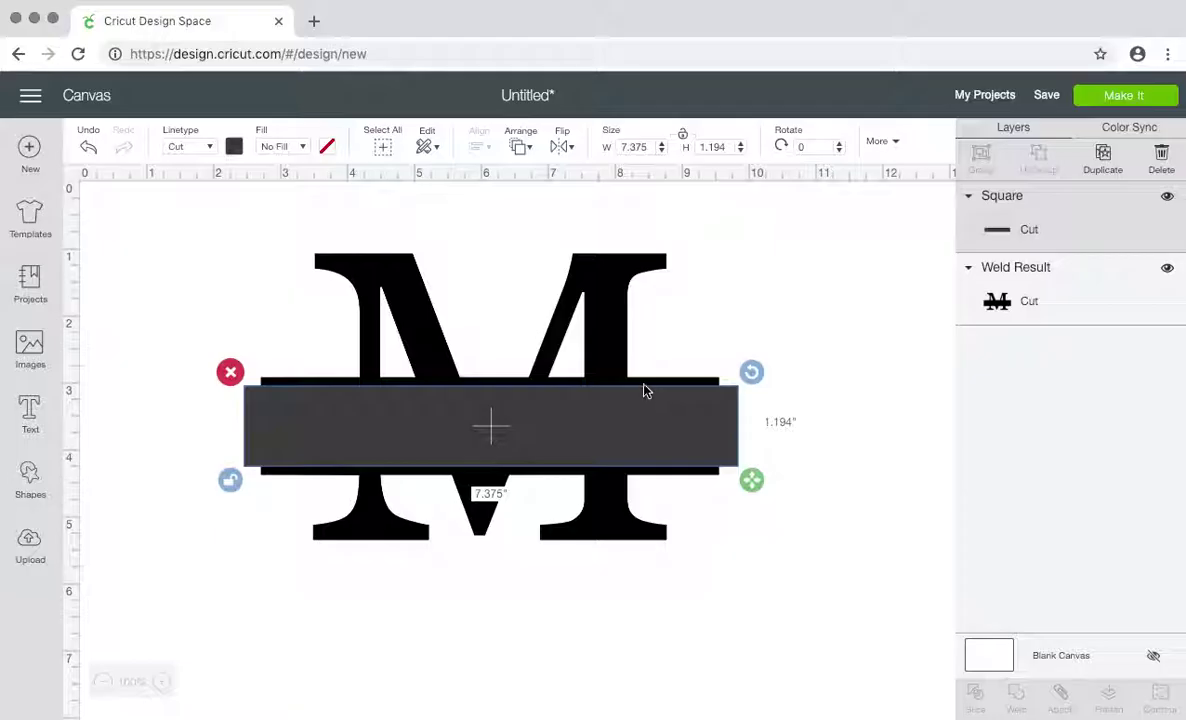
pyautogui.moveTo(752, 480); pyautogui.dragTo(752, 458)
pyautogui.moveTo(697, 412); pyautogui.dragTo(698, 425)
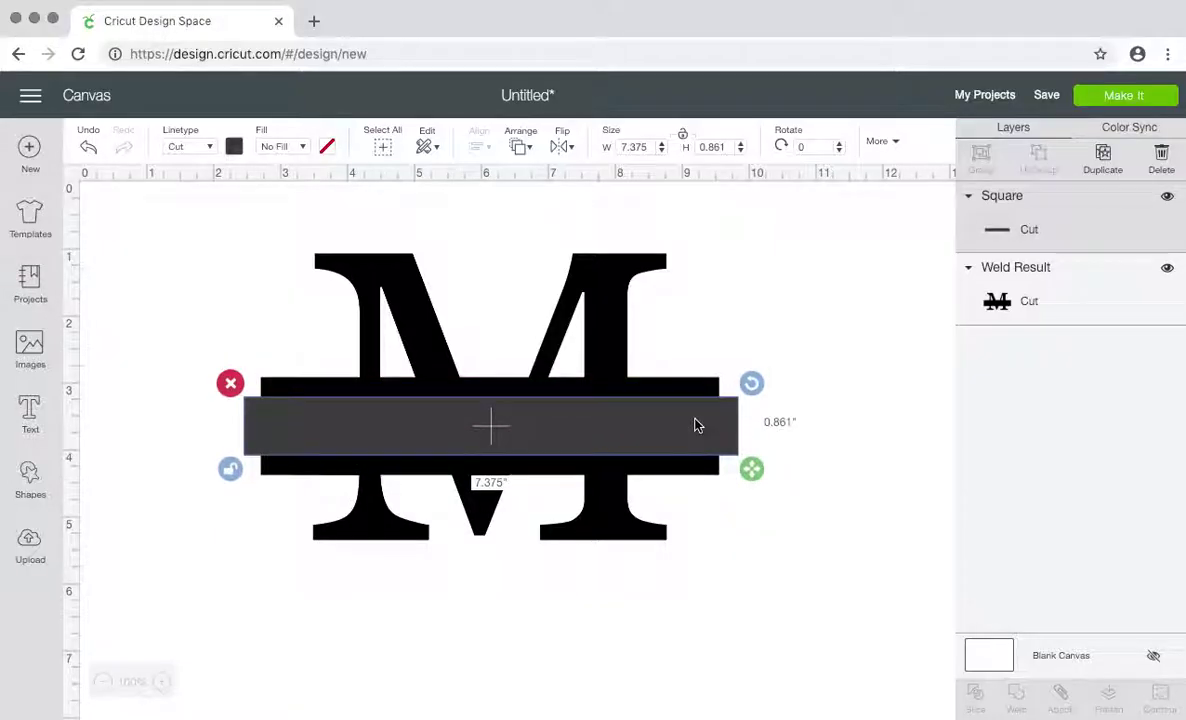
pyautogui.moveTo(751, 468); pyautogui.dragTo(752, 482)
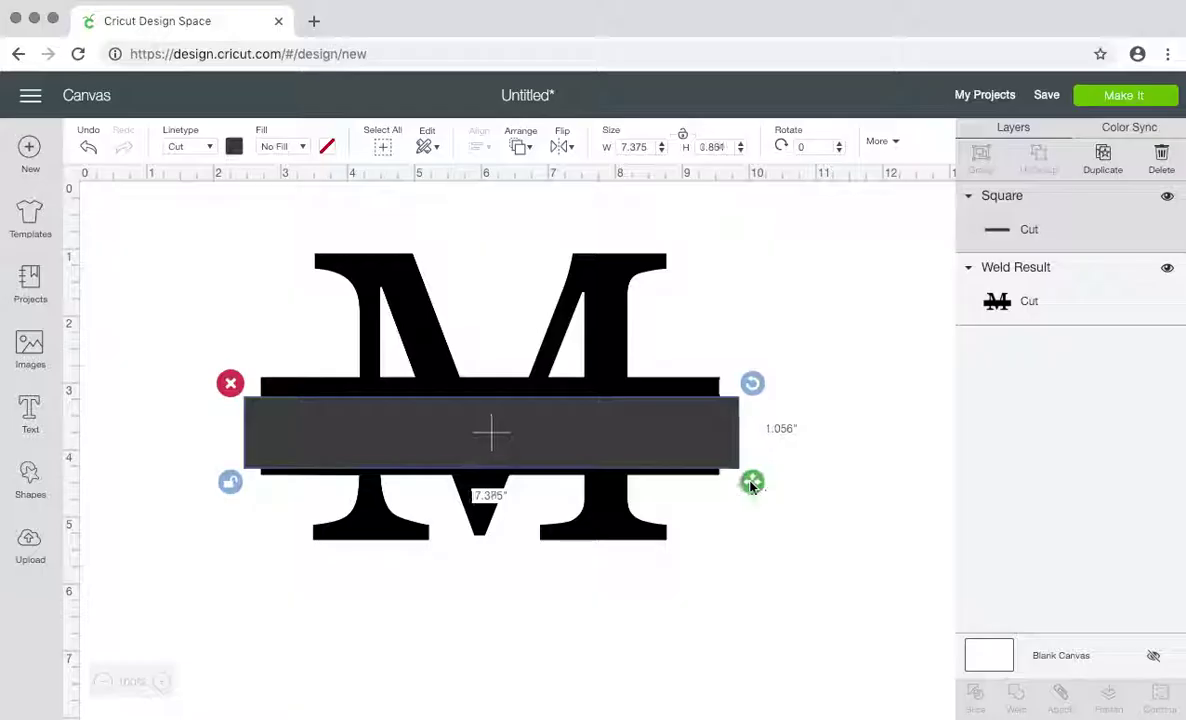
pyautogui.moveTo(712, 433); pyautogui.dragTo(715, 432)
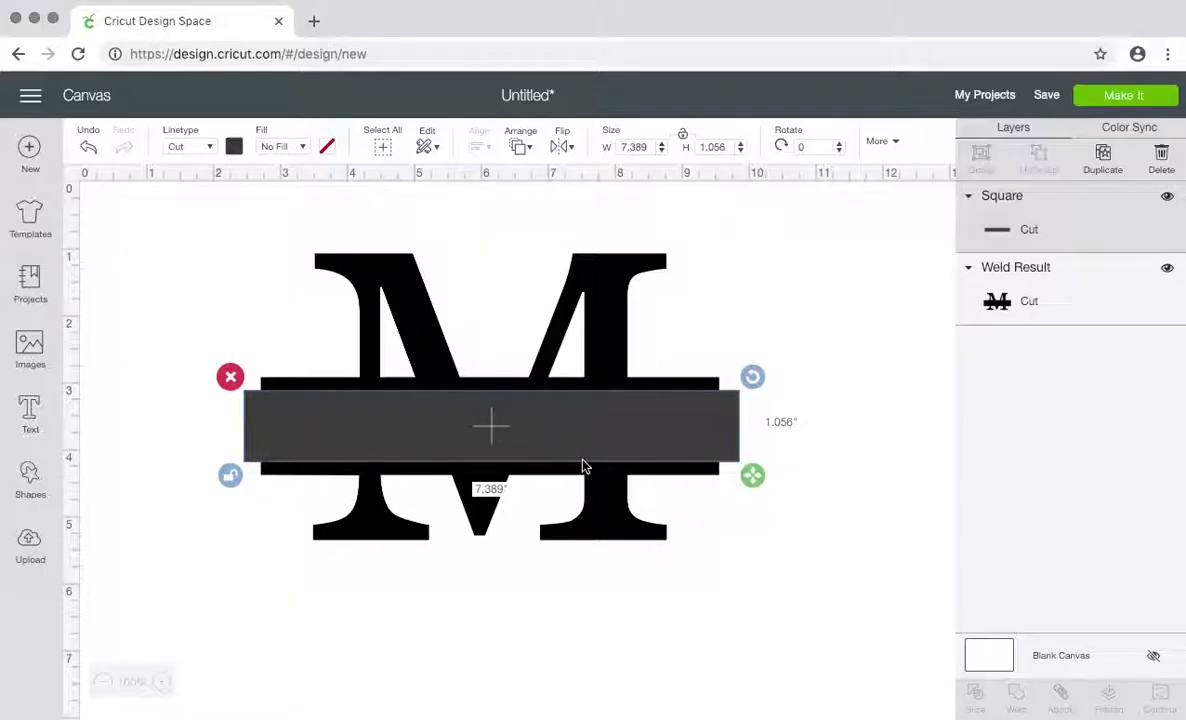
pyautogui.click(515, 440)
pyautogui.click(433, 450)
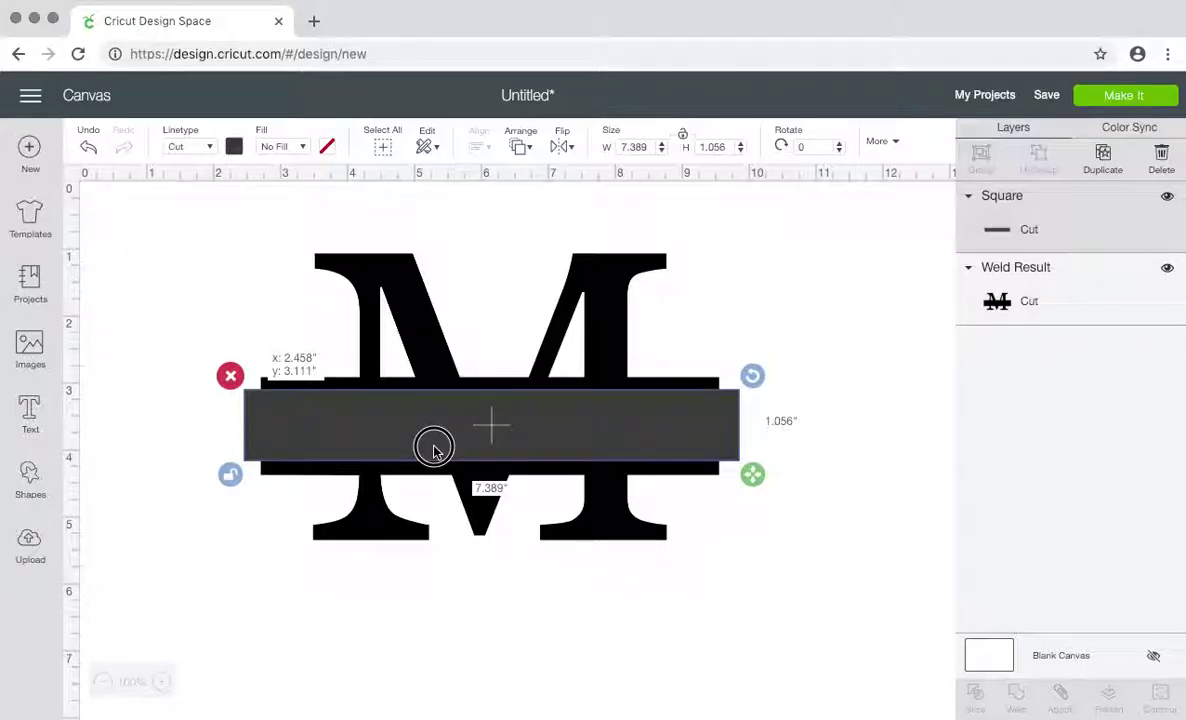
pyautogui.click(426, 634)
pyautogui.moveTo(214, 626); pyautogui.dragTo(843, 228)
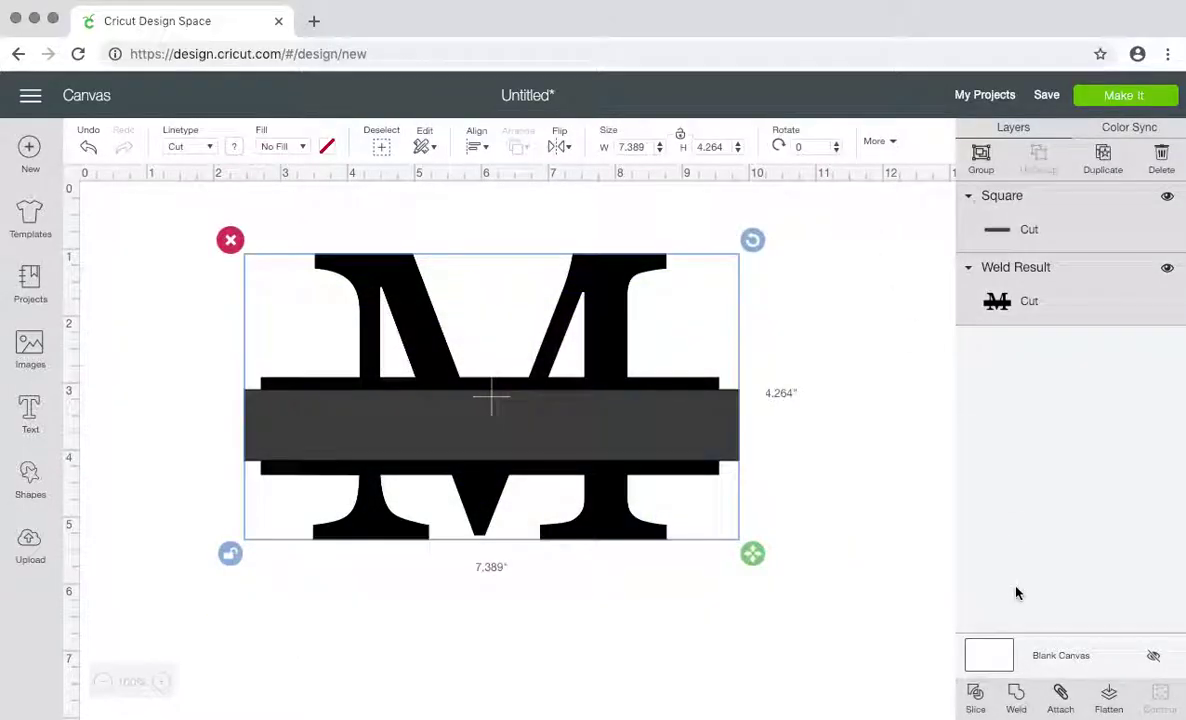
# Slice the rectangle out of the M and delete the three leftover pieces
pyautogui.click(976, 697)
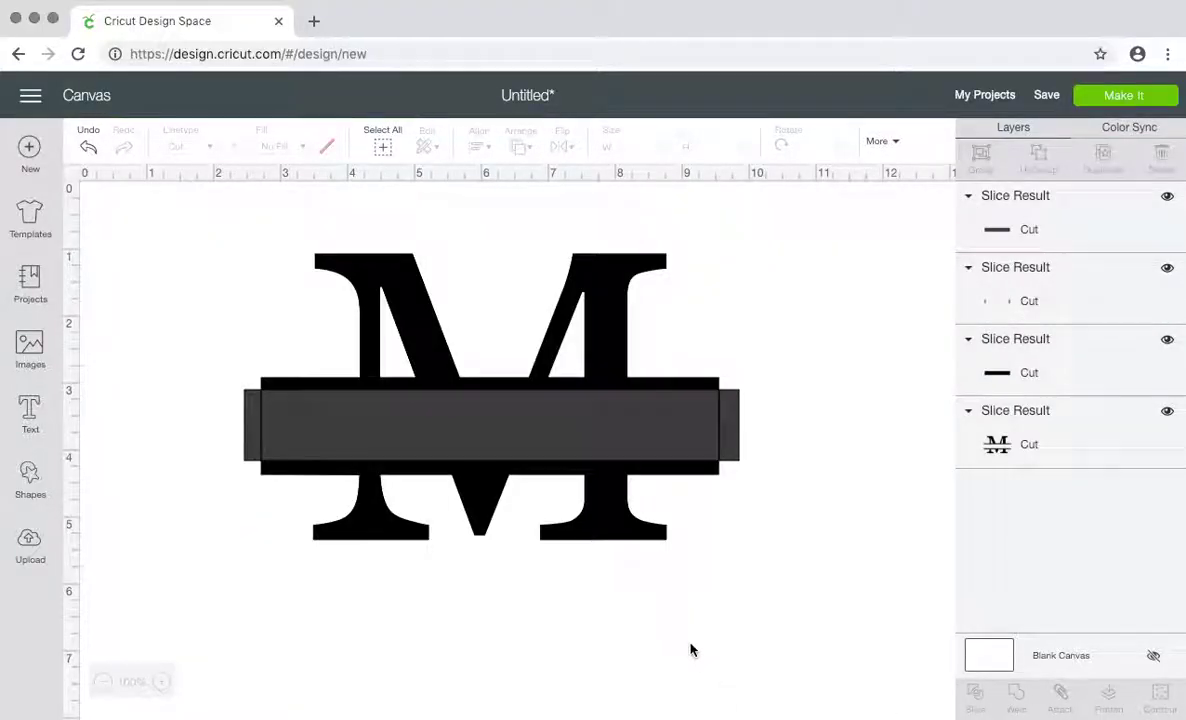
pyautogui.click(340, 431)
pyautogui.press('Delete')
pyautogui.click(340, 431)
pyautogui.press('Delete')
pyautogui.click(340, 431)
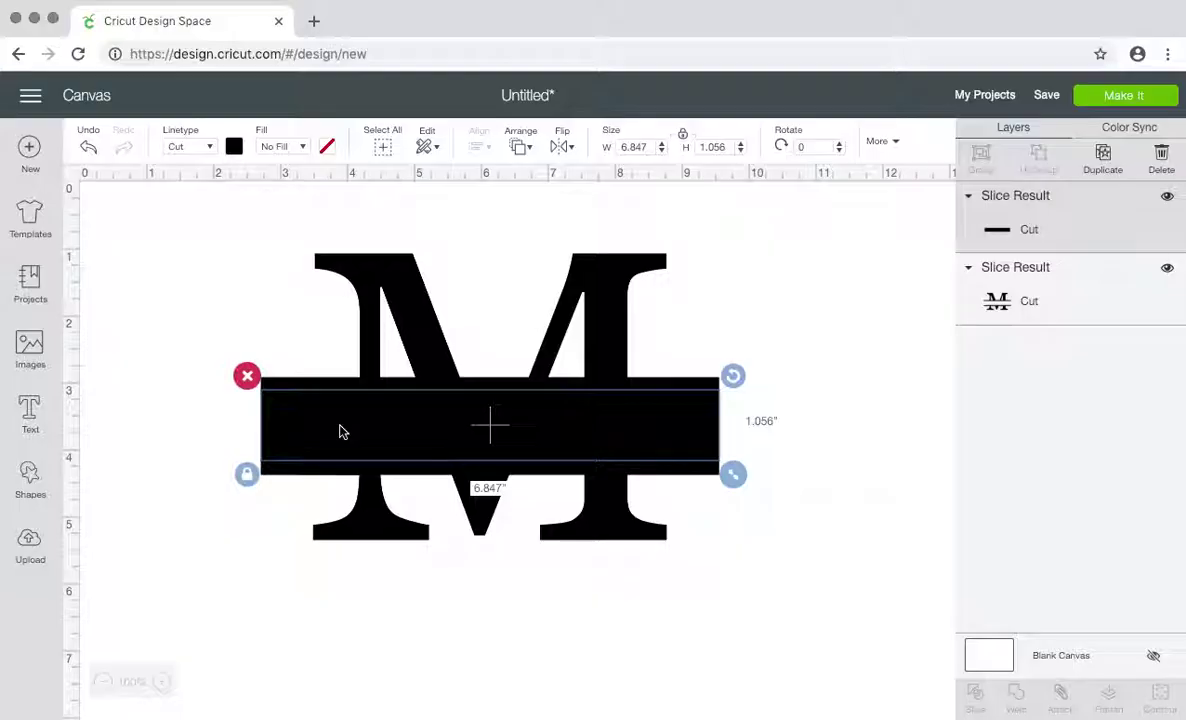
pyautogui.press('Delete')
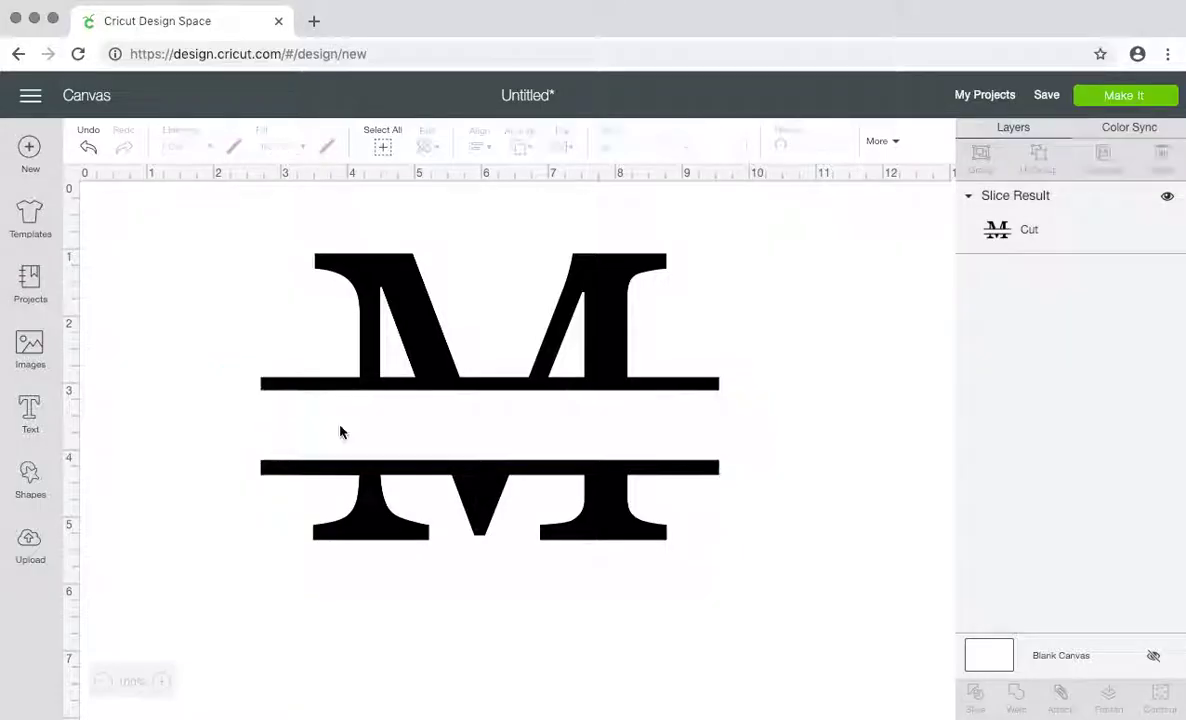
# Nudge the split M slightly left and down, then add a new text box
pyautogui.click(473, 499)
pyautogui.moveTo(473, 499); pyautogui.dragTo(467, 505)
pyautogui.click(471, 654)
pyautogui.click(473, 510)
pyautogui.click(30, 478)
pyautogui.click(180, 243)
pyautogui.click(29, 410)
pyautogui.click(181, 195)
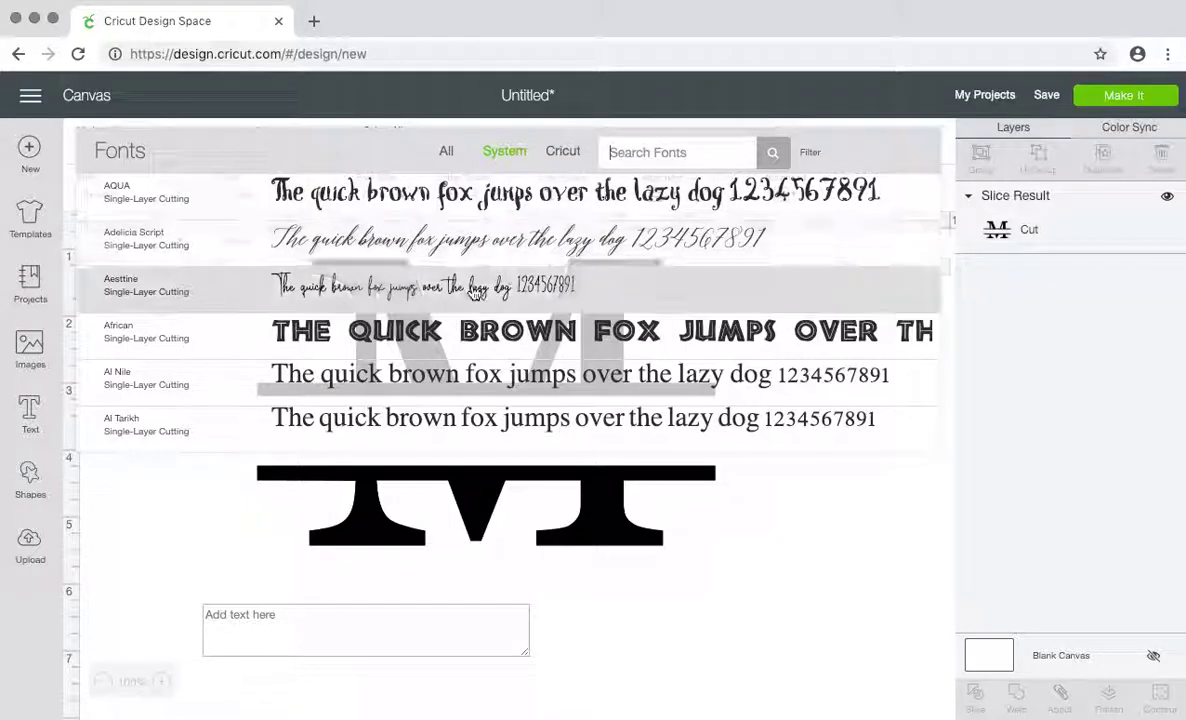
# Type 'Marrissa' in Albino Lovebird Font with letter spacing 0
pyautogui.scroll(-4, 404, 374)
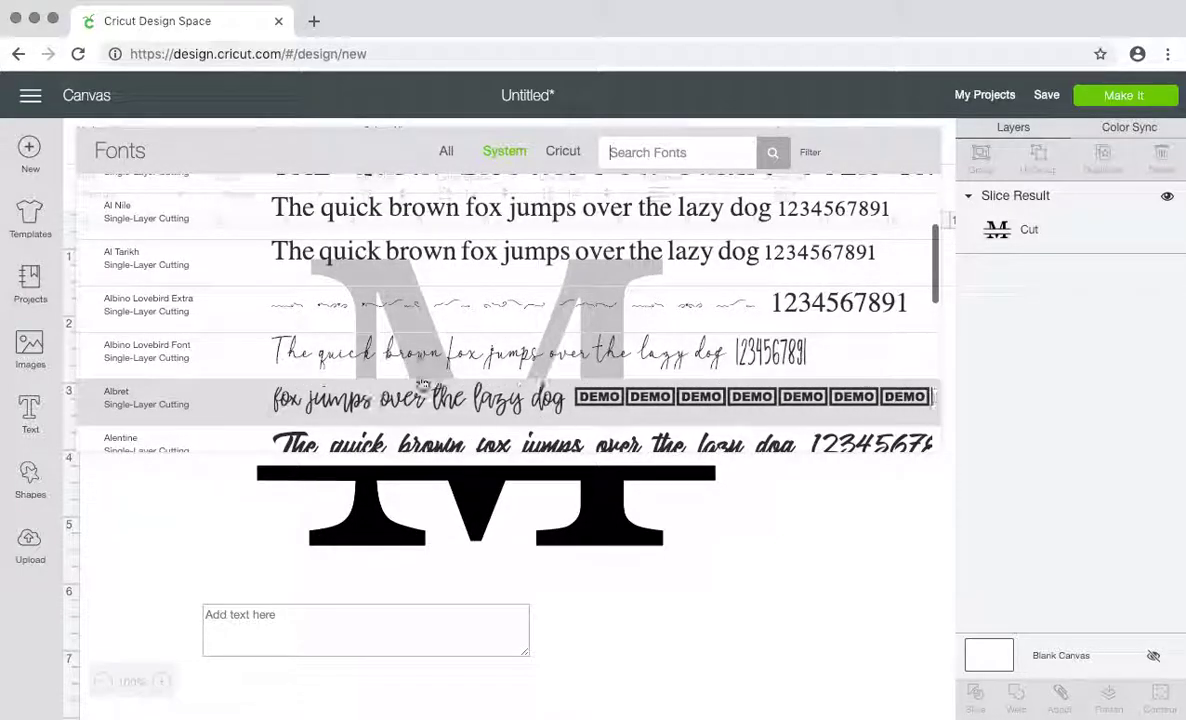
pyautogui.click(400, 358)
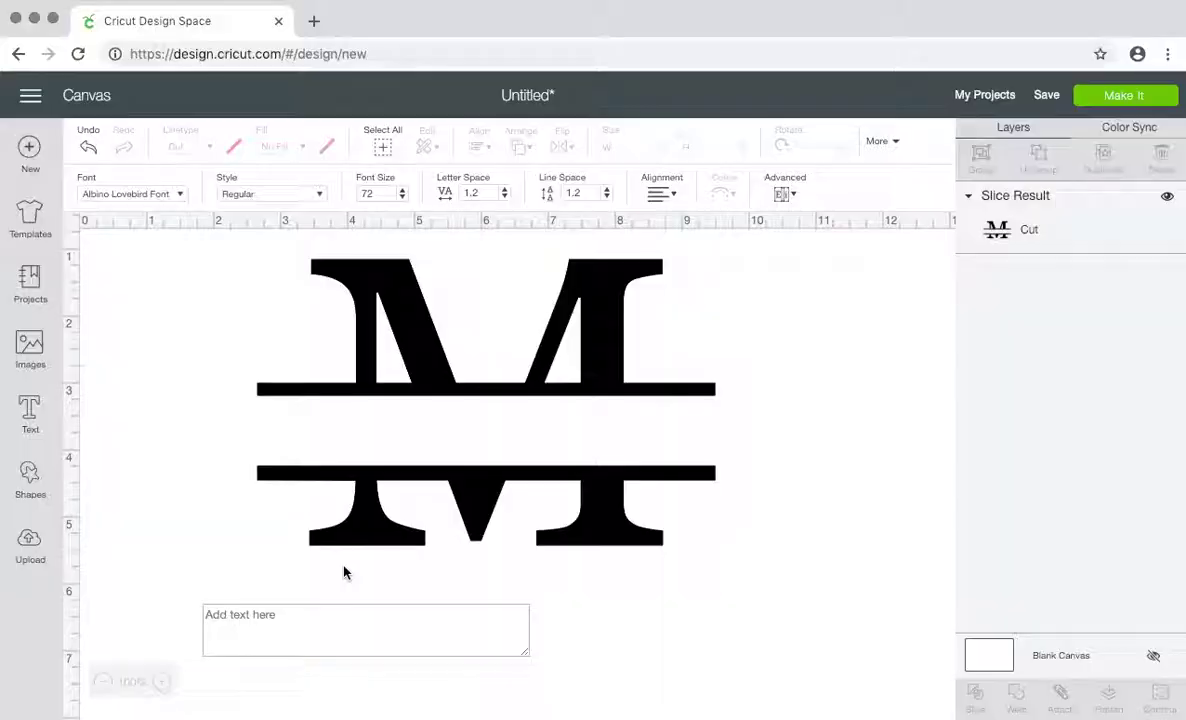
pyautogui.click(302, 638)
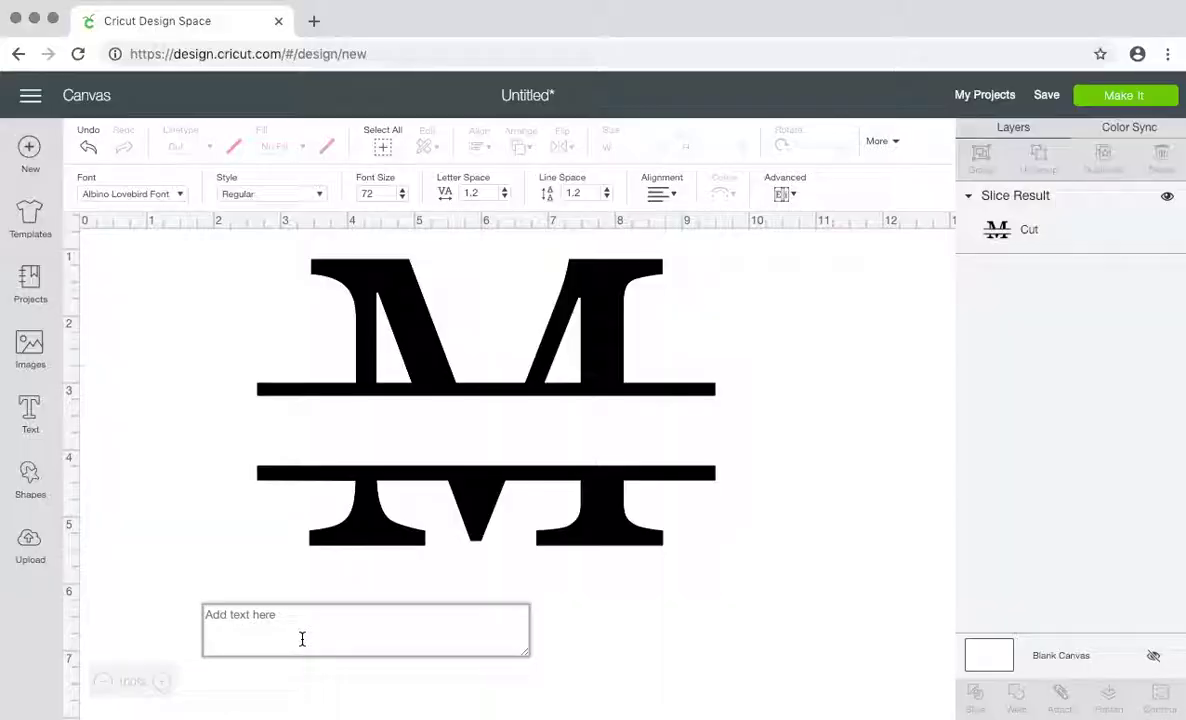
pyautogui.write('Marrissa')
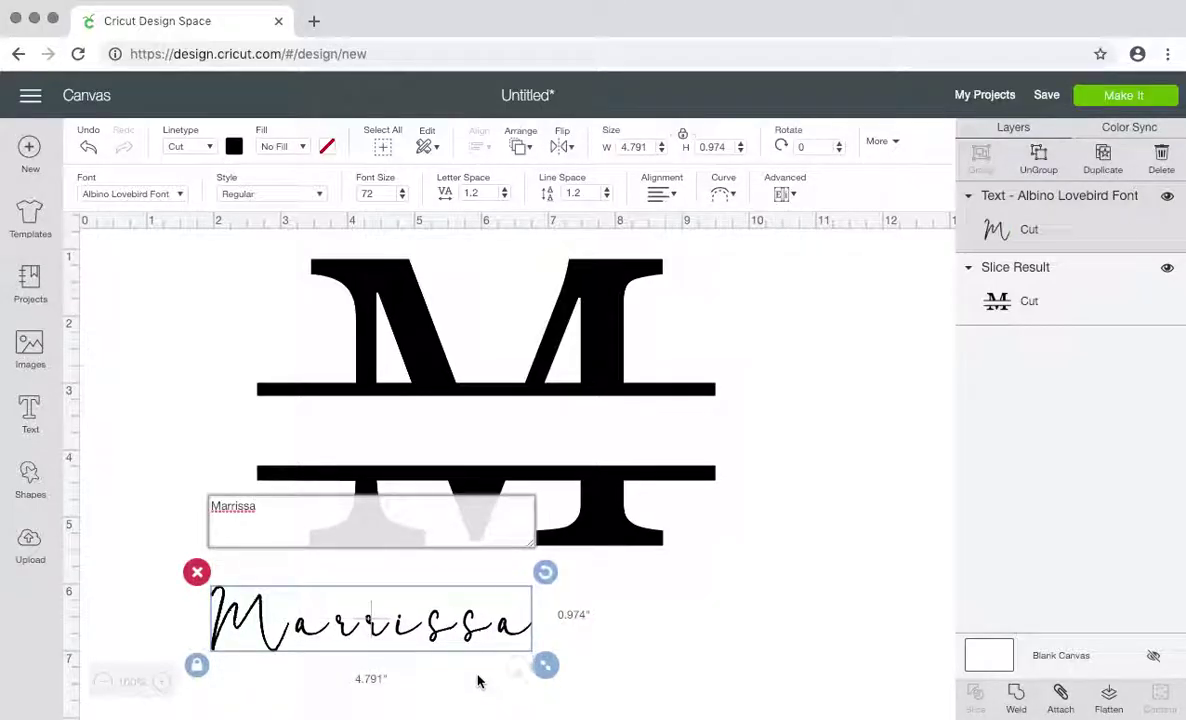
pyautogui.doubleClick(472, 193)
pyautogui.write('0')
pyautogui.press('Return')
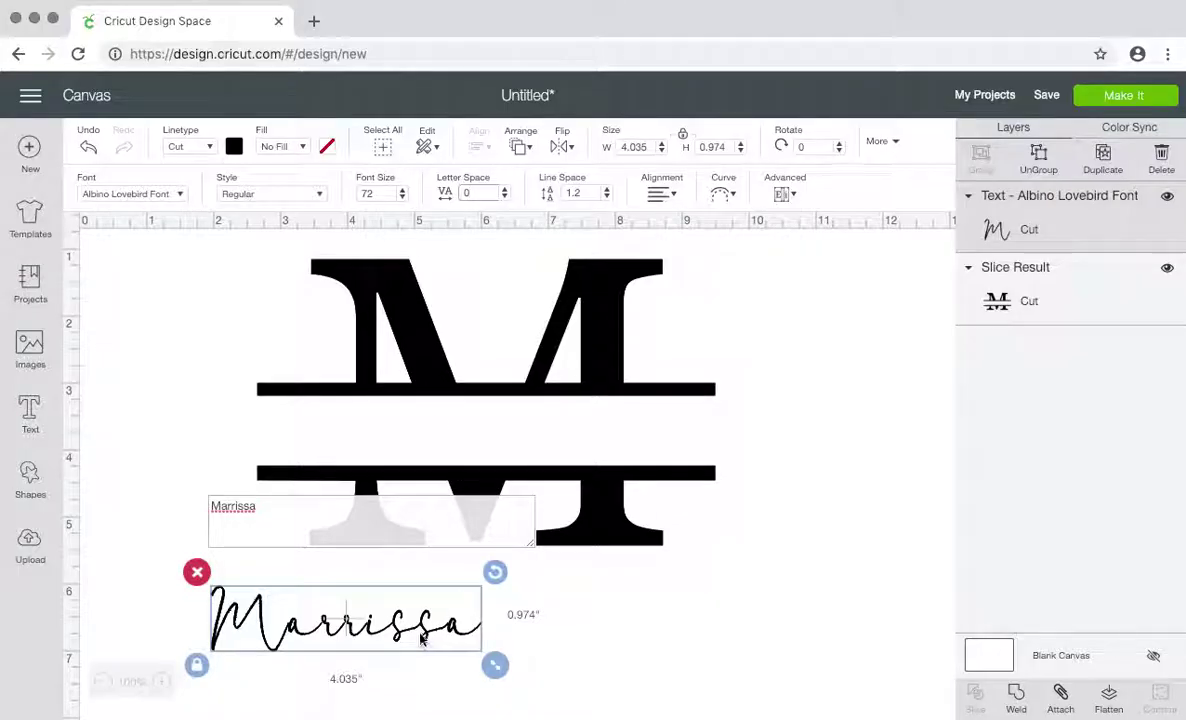
# Fit Marrissa into the gap between the M's bars and weld its letters
pyautogui.moveTo(421, 640); pyautogui.dragTo(558, 438)
pyautogui.moveTo(630, 476); pyautogui.dragTo(627, 474)
pyautogui.moveTo(563, 441); pyautogui.dragTo(560, 447)
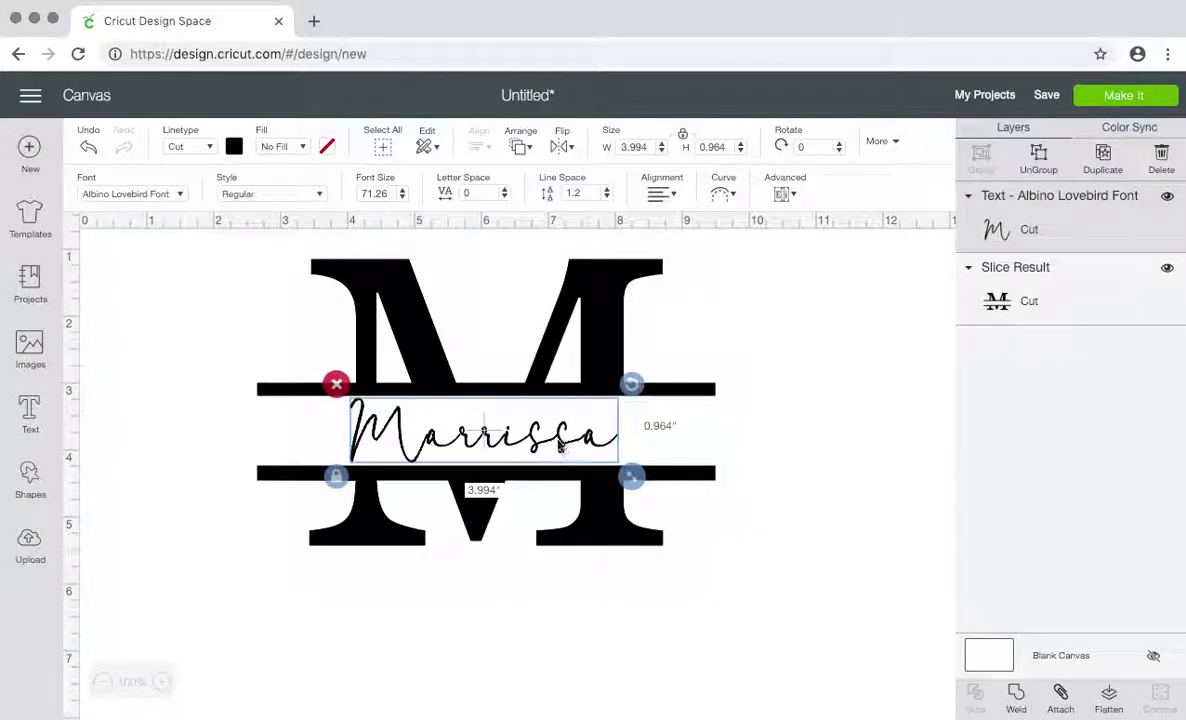
pyautogui.click(1016, 697)
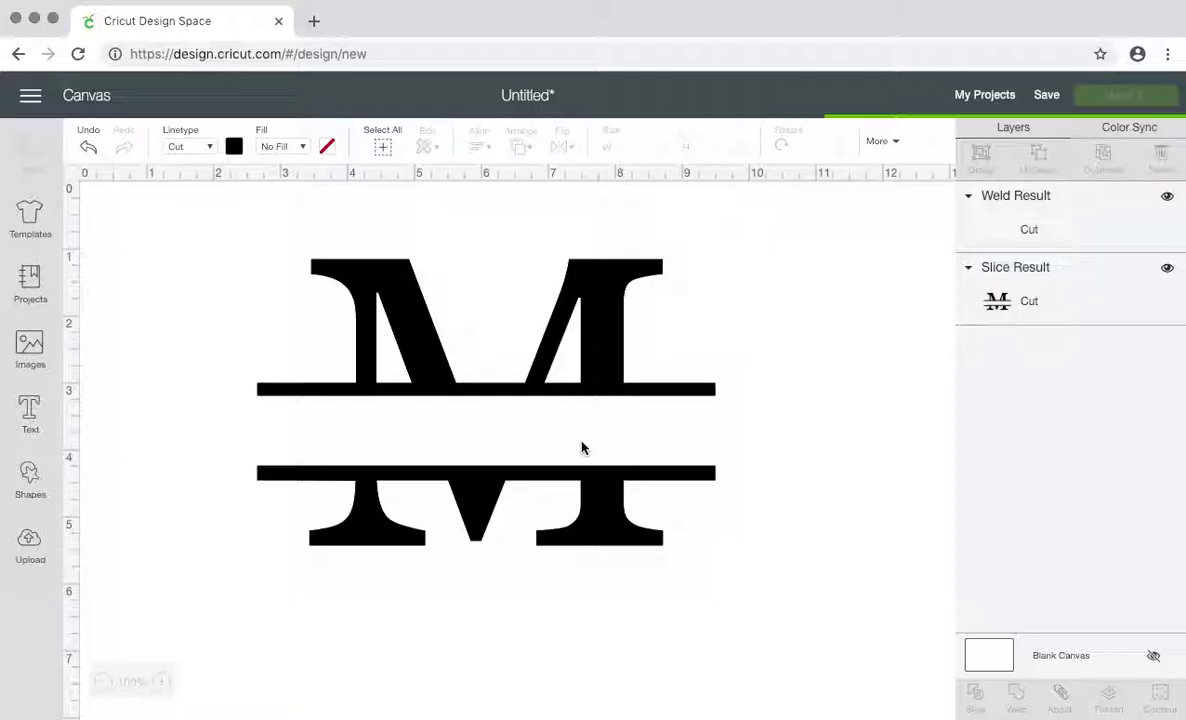
# Colour the welded Marrissa layer red
pyautogui.click(519, 437)
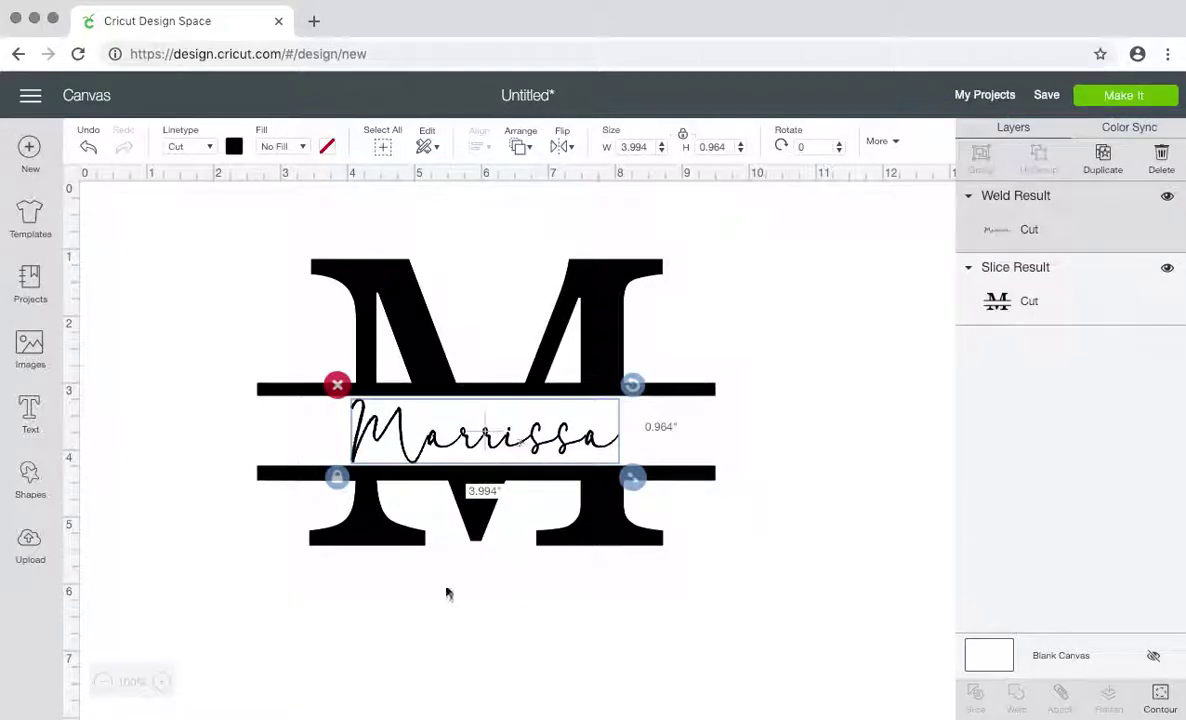
pyautogui.click(421, 628)
pyautogui.click(998, 231)
pyautogui.click(970, 197)
pyautogui.click(970, 197)
pyautogui.click(234, 147)
pyautogui.click(253, 269)
# Select the split M and Marrissa together to check them, then deselect everything
pyautogui.click(262, 474)
pyautogui.click(343, 587)
pyautogui.moveTo(159, 606); pyautogui.dragTo(835, 240)
pyautogui.click(831, 368)
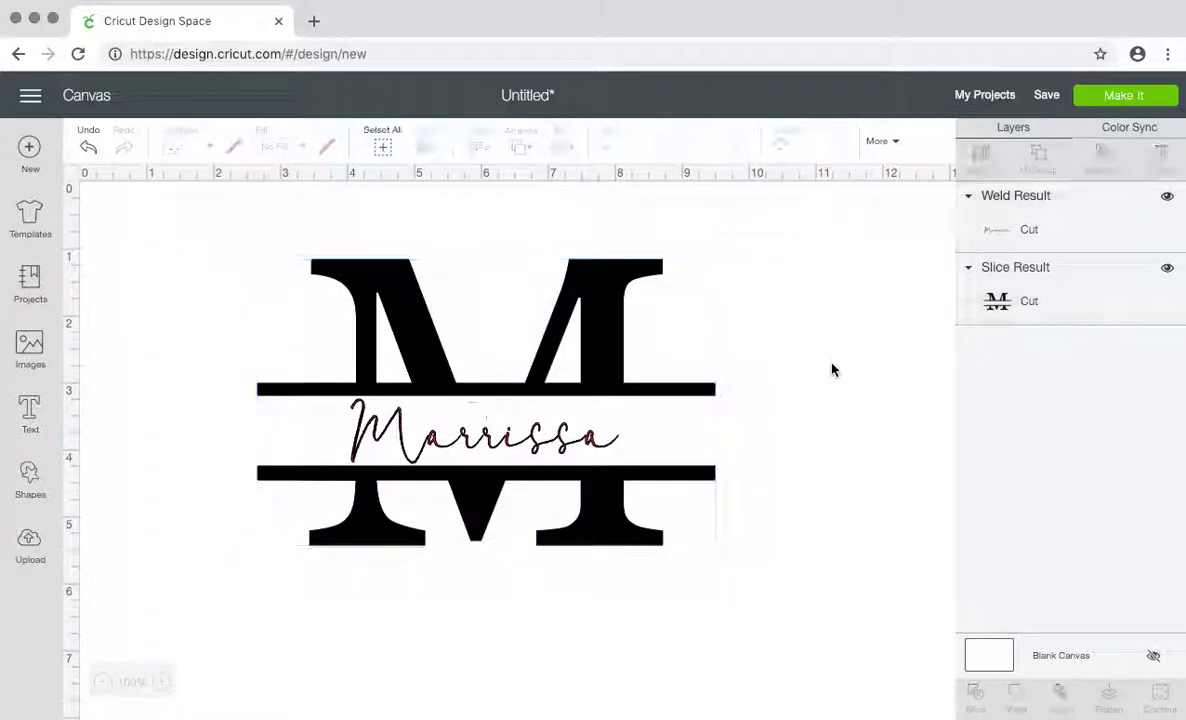